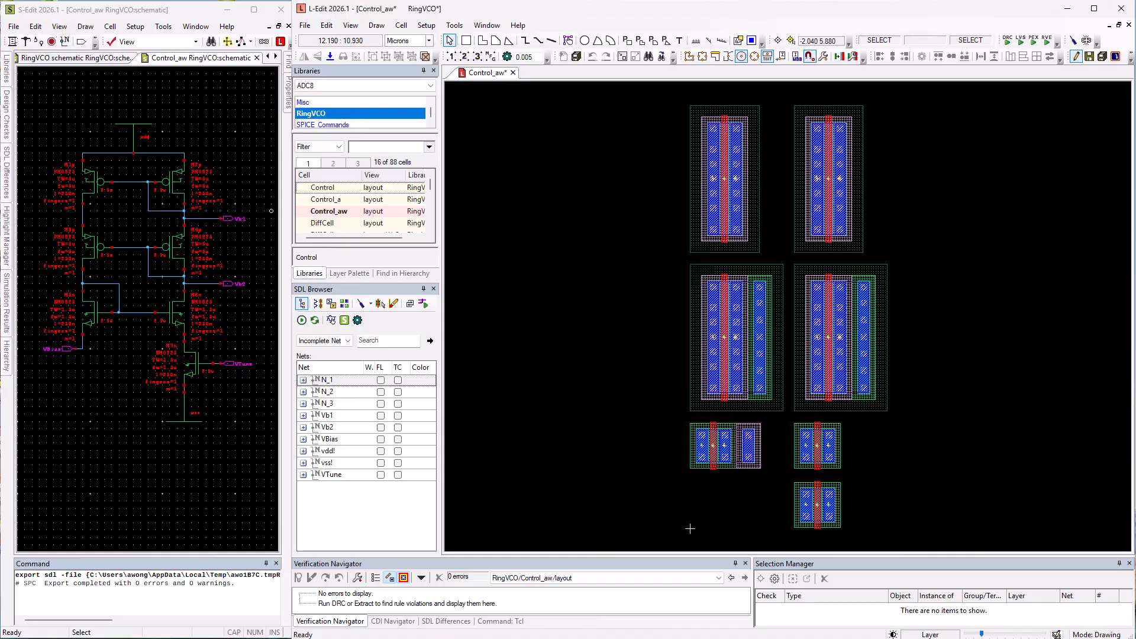
- Toggle the flylines for nets Vb1 and Vb2 in the incomplete nets list
{"action": "left_click", "coordinate": [375, 419]}
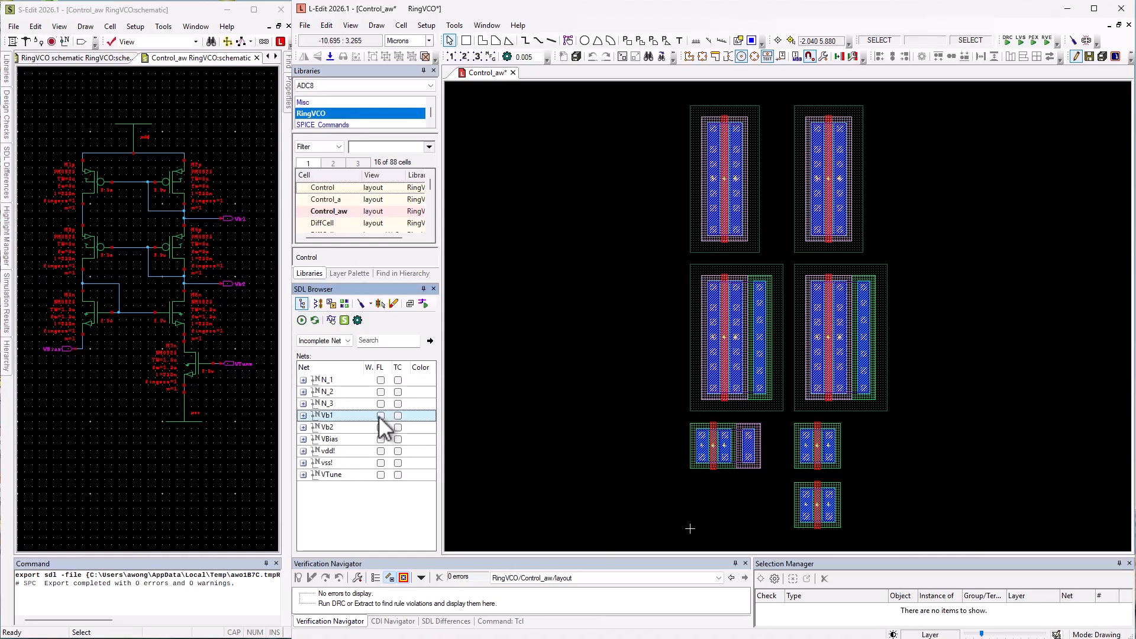
{"action": "left_click", "coordinate": [380, 416]}
{"action": "left_click", "coordinate": [380, 427]}
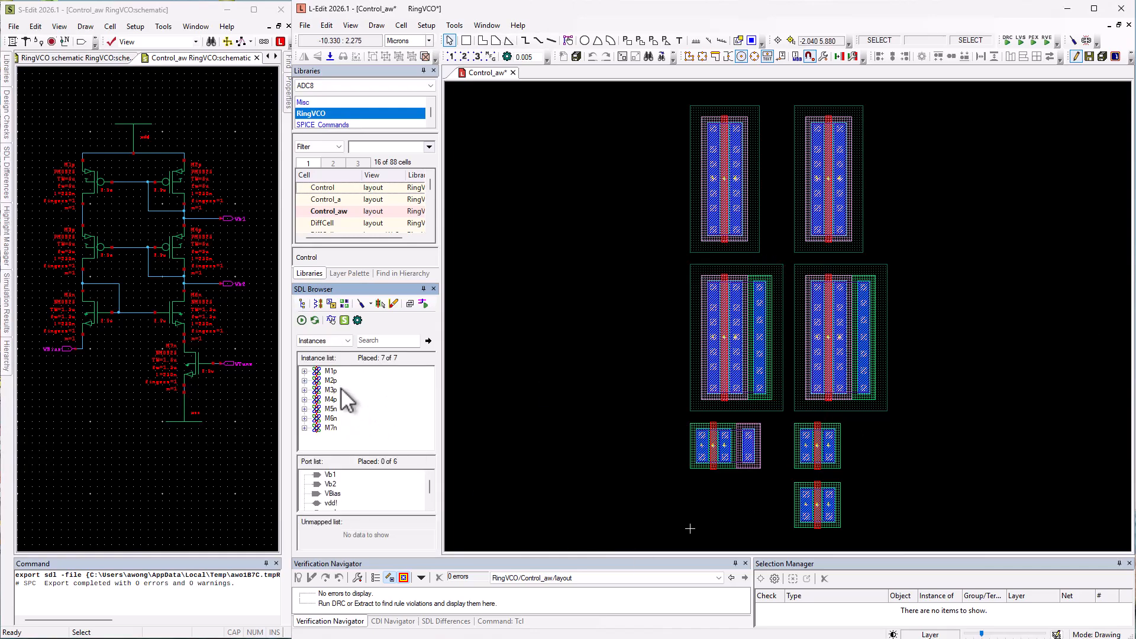
- Show the connected flylines for instance M7n in the layout
{"action": "right_click", "coordinate": [332, 427]}
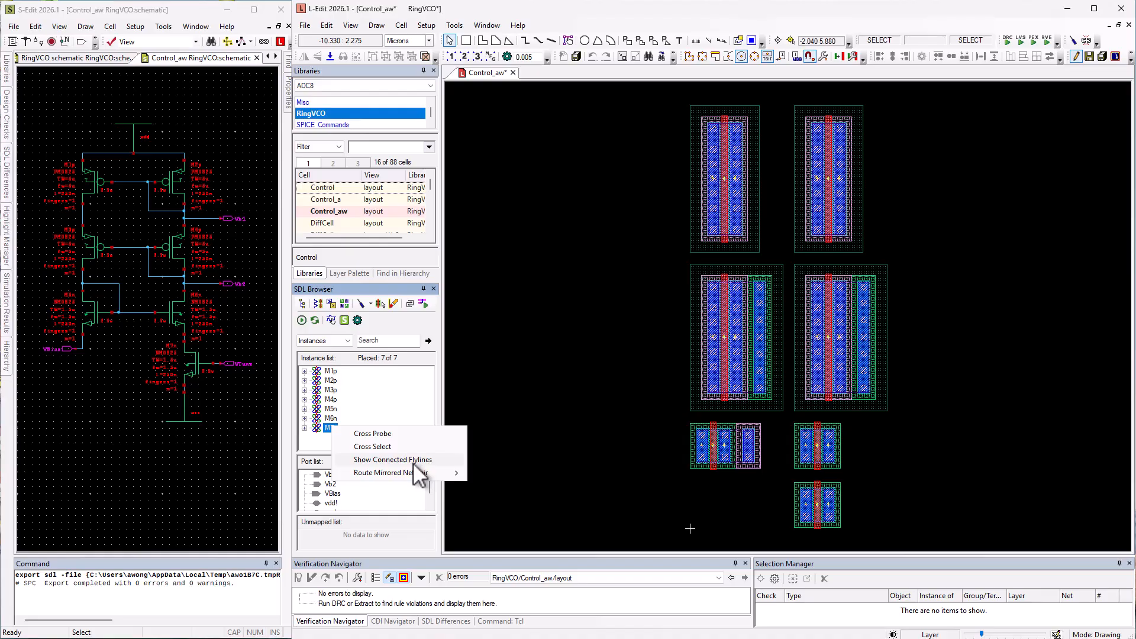
{"action": "left_click", "coordinate": [413, 461]}
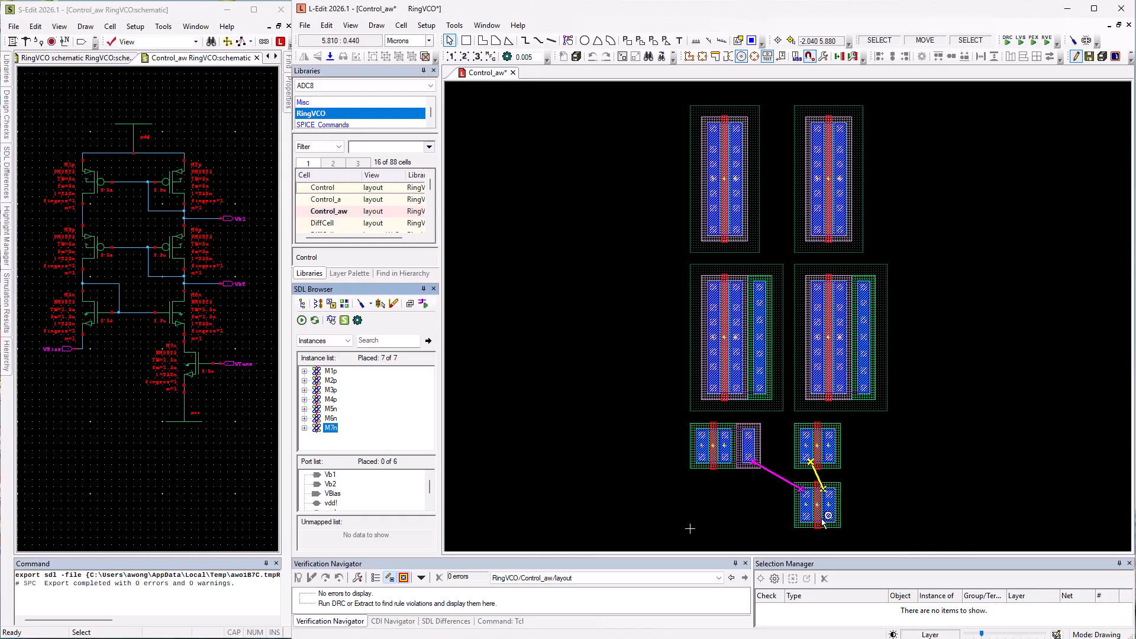
{"action": "left_click", "coordinate": [1031, 514]}
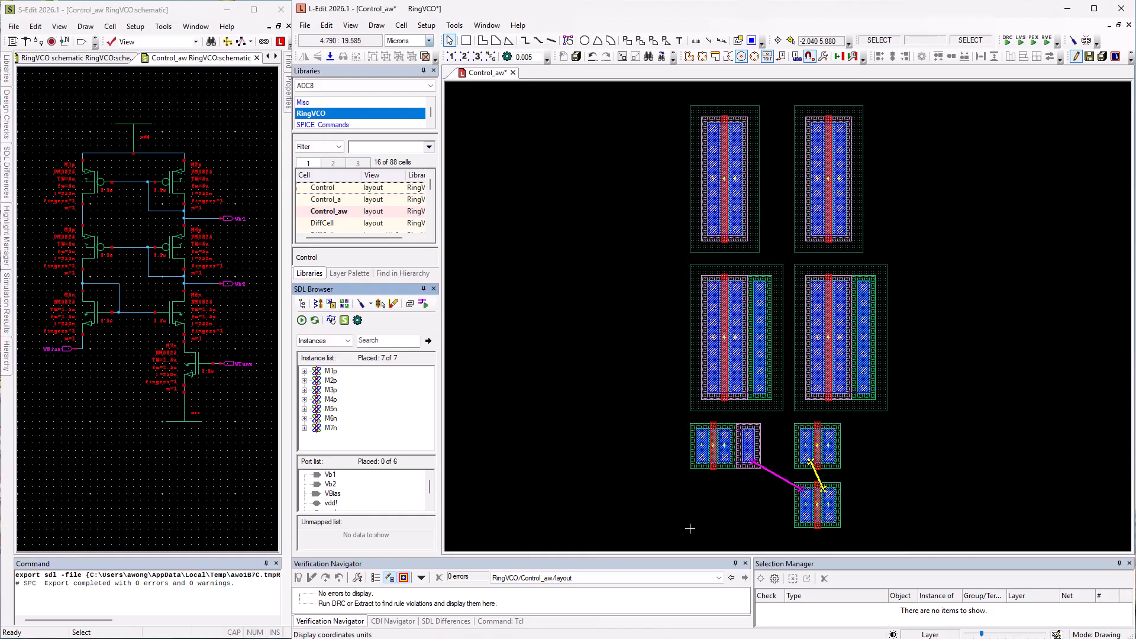
- Expand instance M6n and show the connected flylines for its drain pin on net Vb2
{"action": "left_click", "coordinate": [304, 419]}
{"action": "left_click", "coordinate": [349, 410]}
{"action": "right_click", "coordinate": [348, 413]}
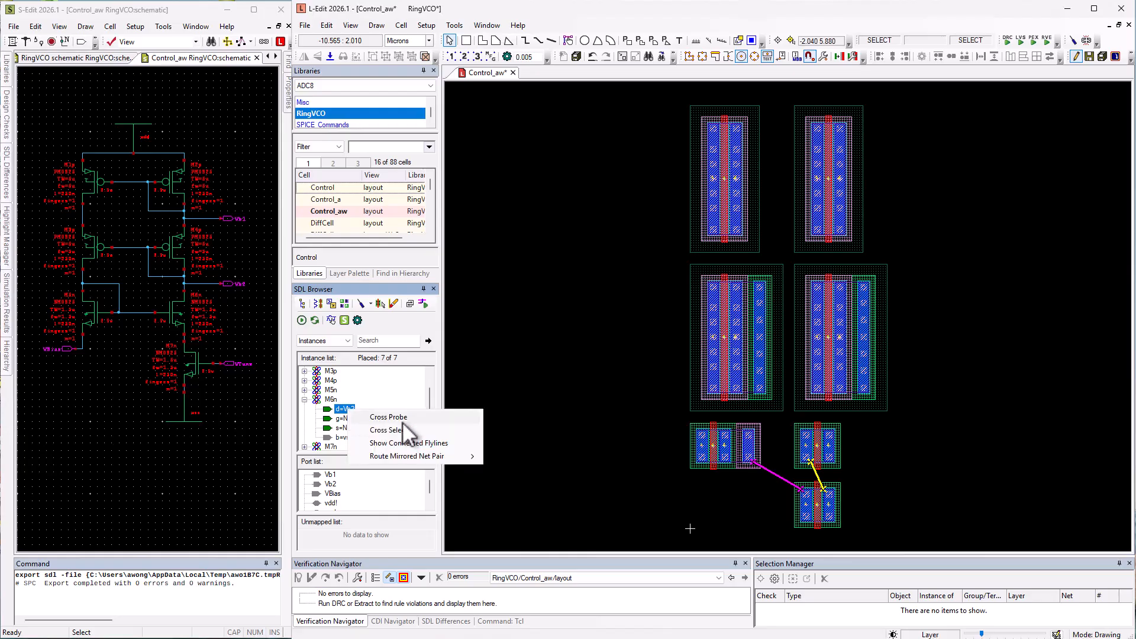
{"action": "left_click", "coordinate": [408, 444]}
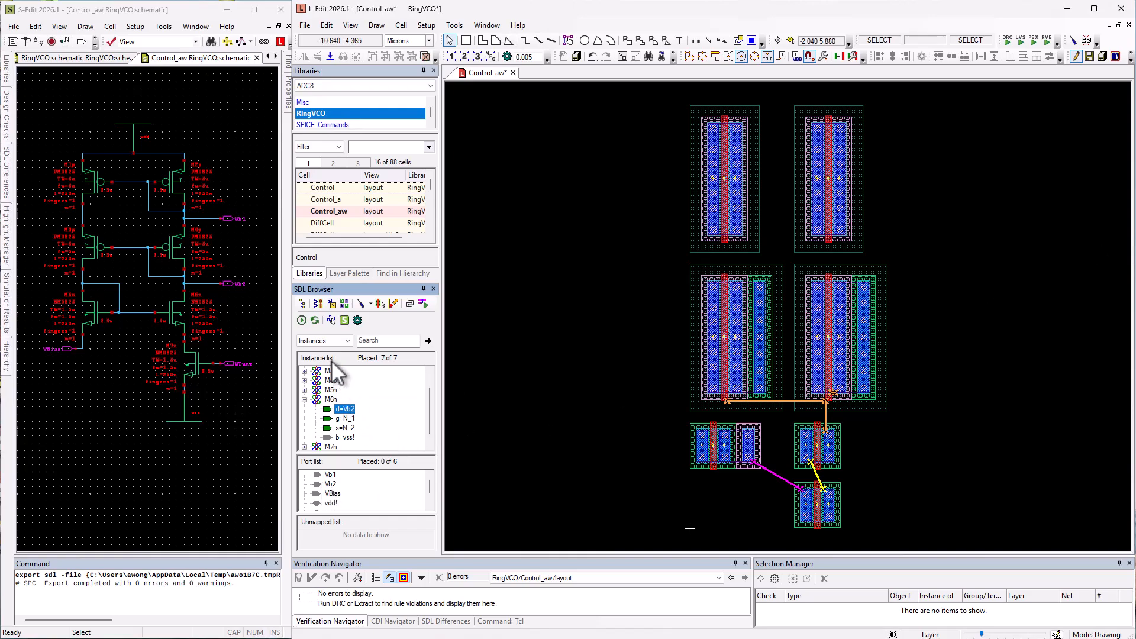
- Show the flyline for net N_3 in the net list and check the flyline and connectivity options for the selected nets
{"action": "left_click", "coordinate": [302, 304]}
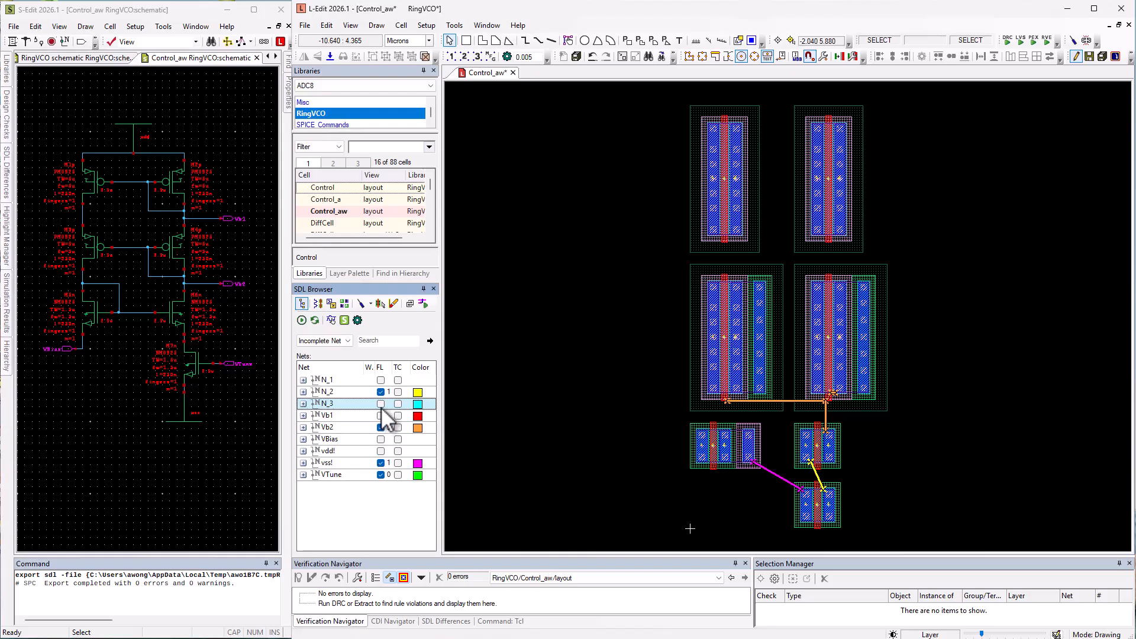
{"action": "left_click", "coordinate": [381, 404]}
{"action": "left_click", "coordinate": [383, 406]}
{"action": "left_click", "coordinate": [382, 407]}
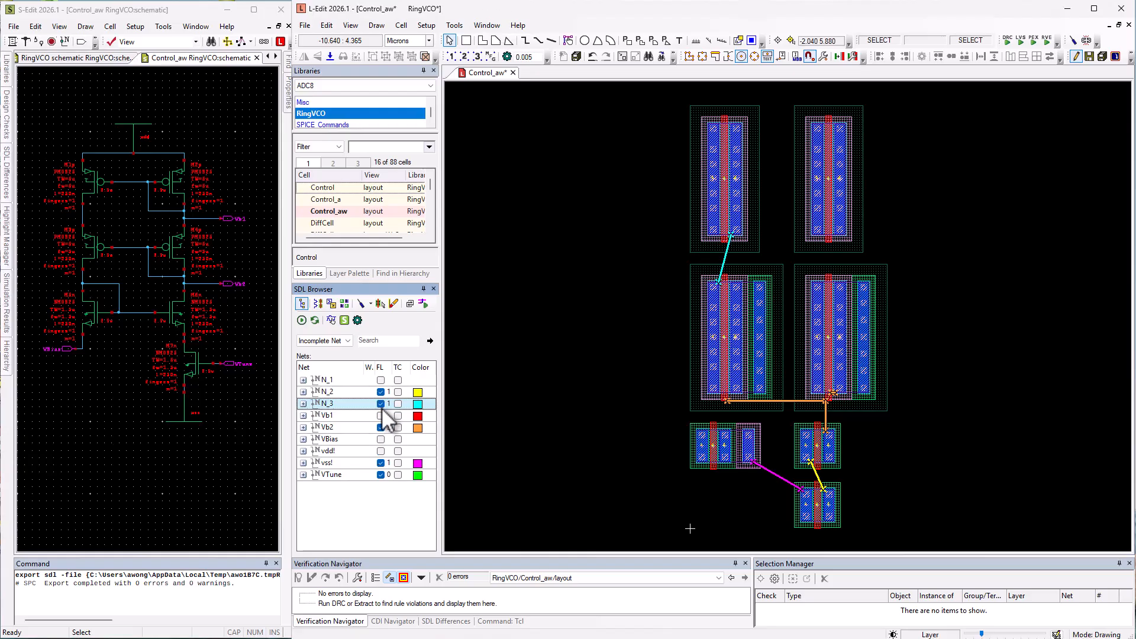
{"action": "right_click", "coordinate": [353, 416]}
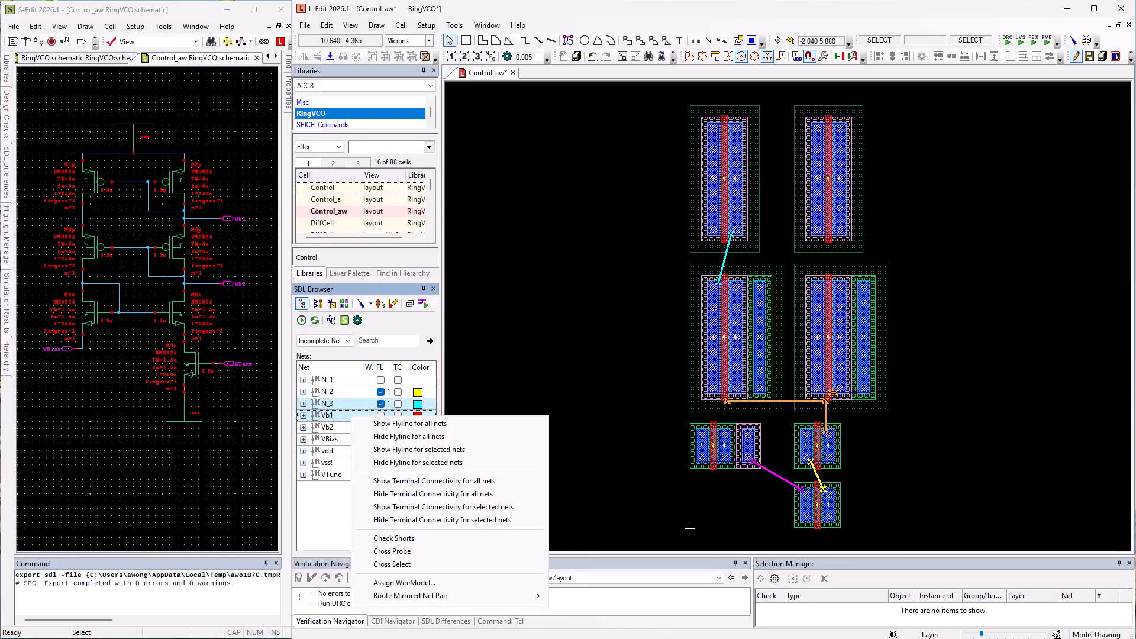
{"action": "left_click", "coordinate": [454, 117]}
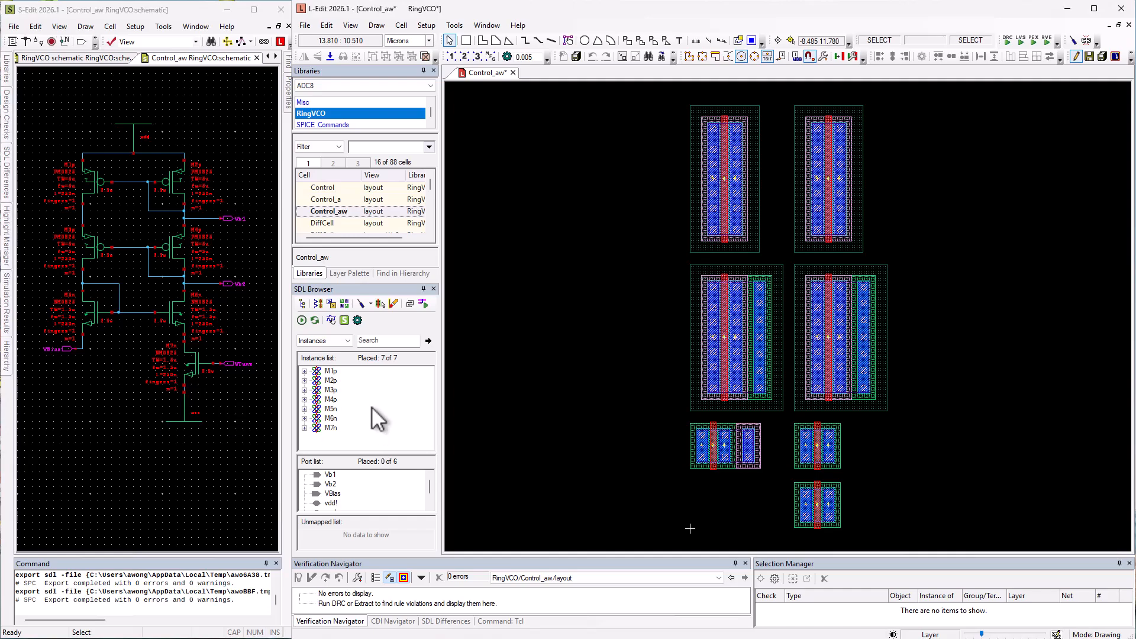
- Show the connected flylines for instances M1p, M2p, M3p and M4p
{"action": "left_click", "coordinate": [331, 371]}
{"action": "left_click", "coordinate": [333, 400], "text": "shift"}
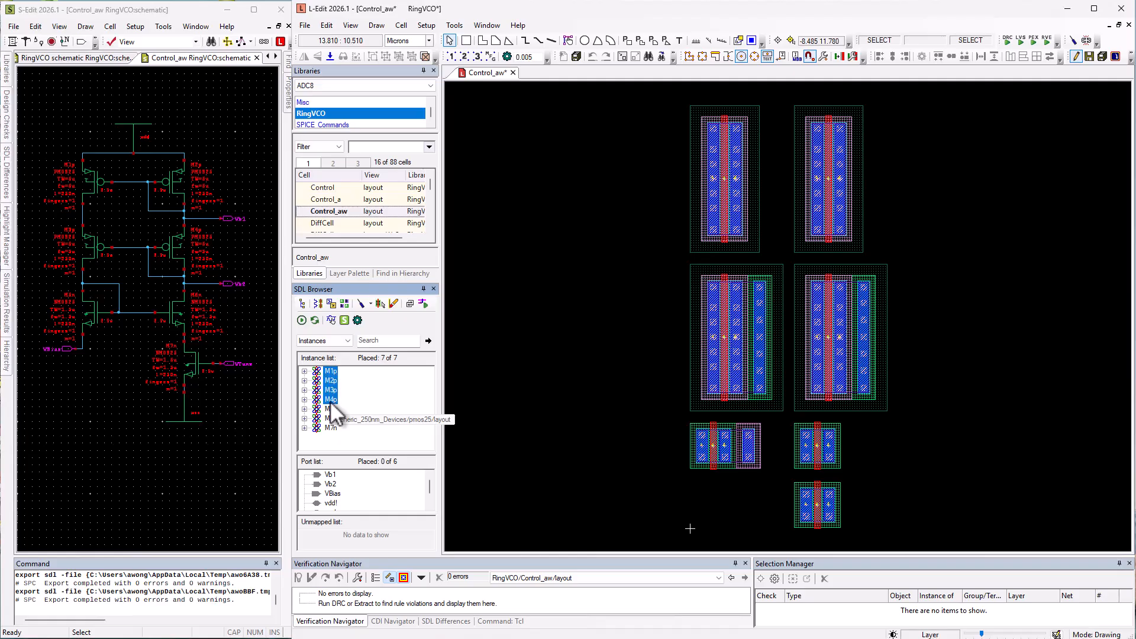
{"action": "right_click", "coordinate": [331, 405]}
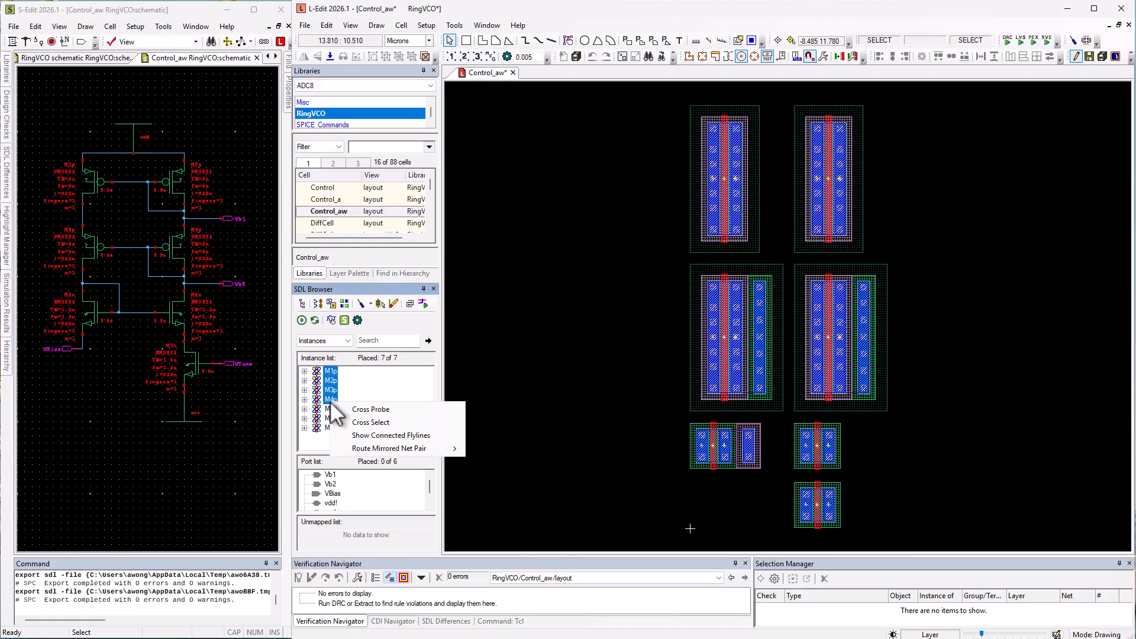
{"action": "left_click", "coordinate": [409, 435]}
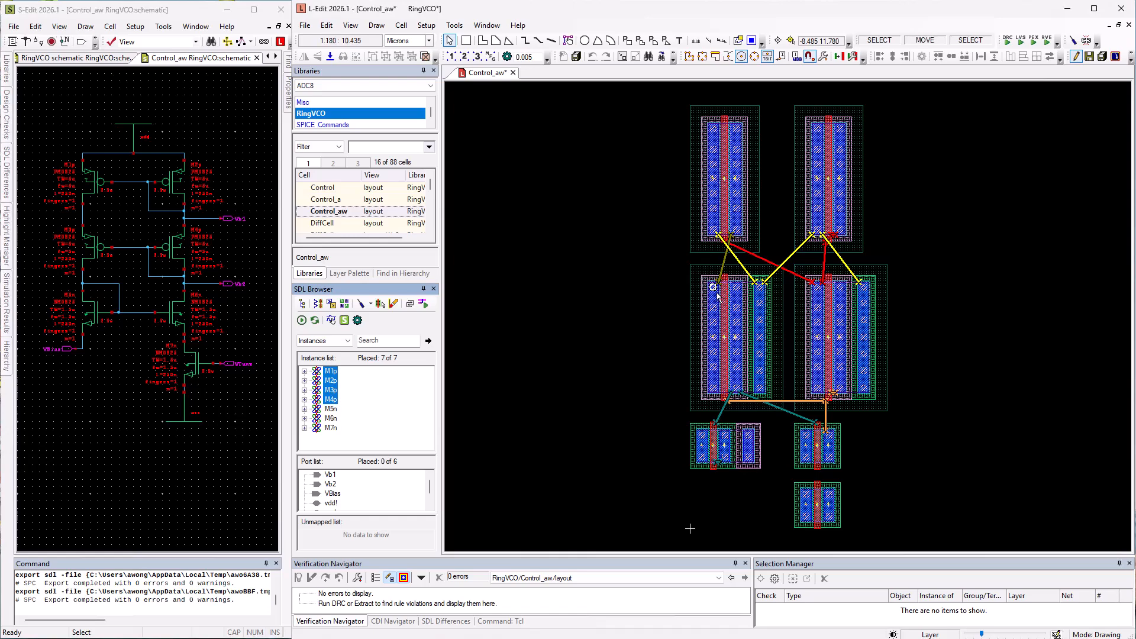
- Move M1p onto M3p and M4p onto M2p so that each pair shares a diffusion terminal
{"action": "left_click", "coordinate": [738, 128]}
{"action": "left_click_drag", "start_coordinate": [738, 128], "coordinate": [715, 287]}
{"action": "left_click", "coordinate": [841, 233]}
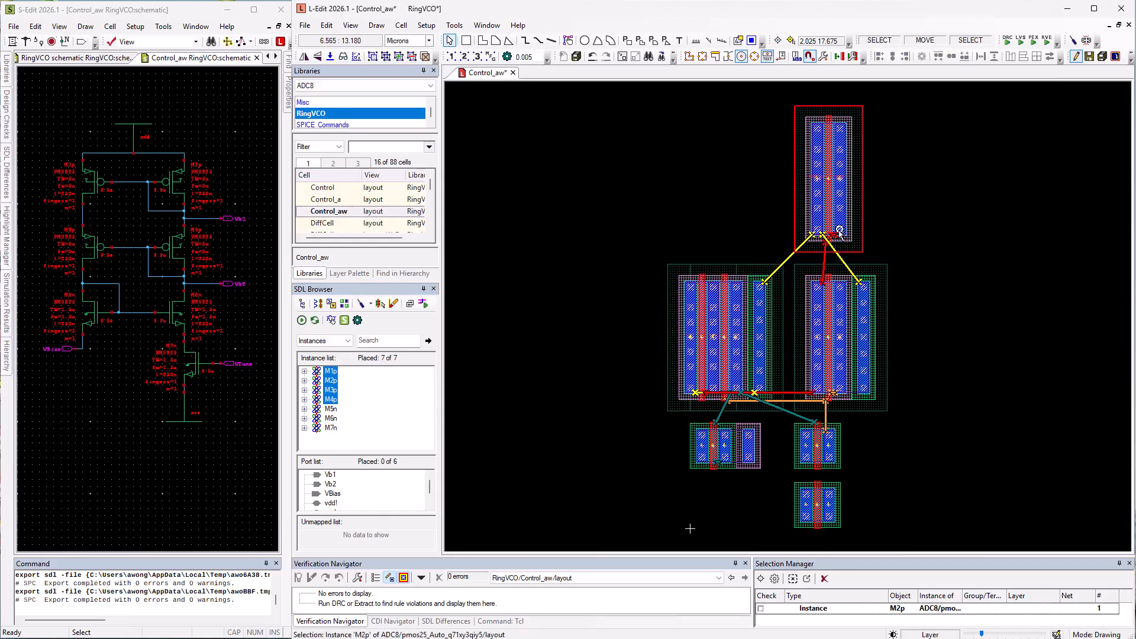
{"action": "left_click", "coordinate": [817, 288]}
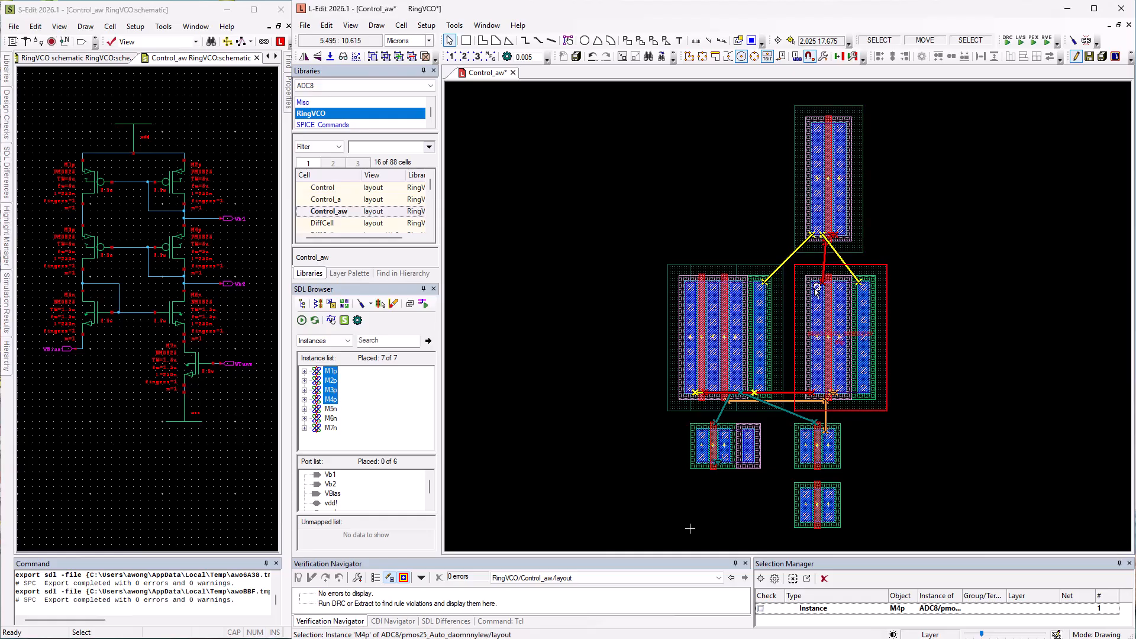
{"action": "left_click", "coordinate": [845, 129]}
- Flip the M1p and M3p pair horizontally and abut it to the M2p and M4p pair
{"action": "left_click", "coordinate": [771, 279]}
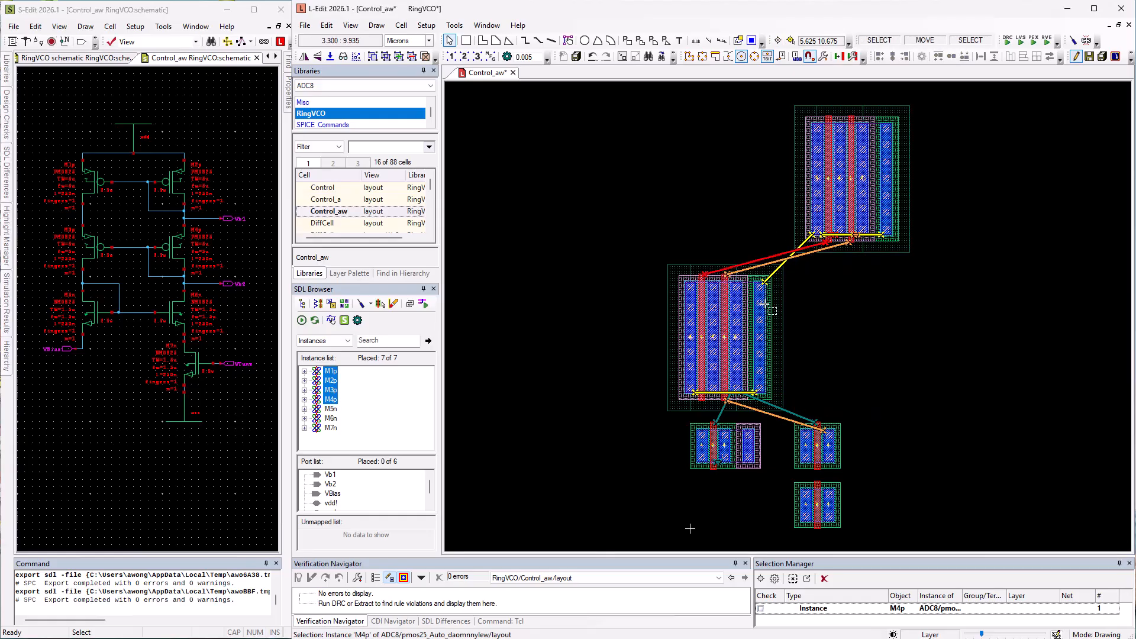
{"action": "left_click", "coordinate": [697, 304], "text": "shift"}
{"action": "key", "text": "h"}
{"action": "middle_click_drag", "start_coordinate": [699, 307], "coordinate": [817, 130]}
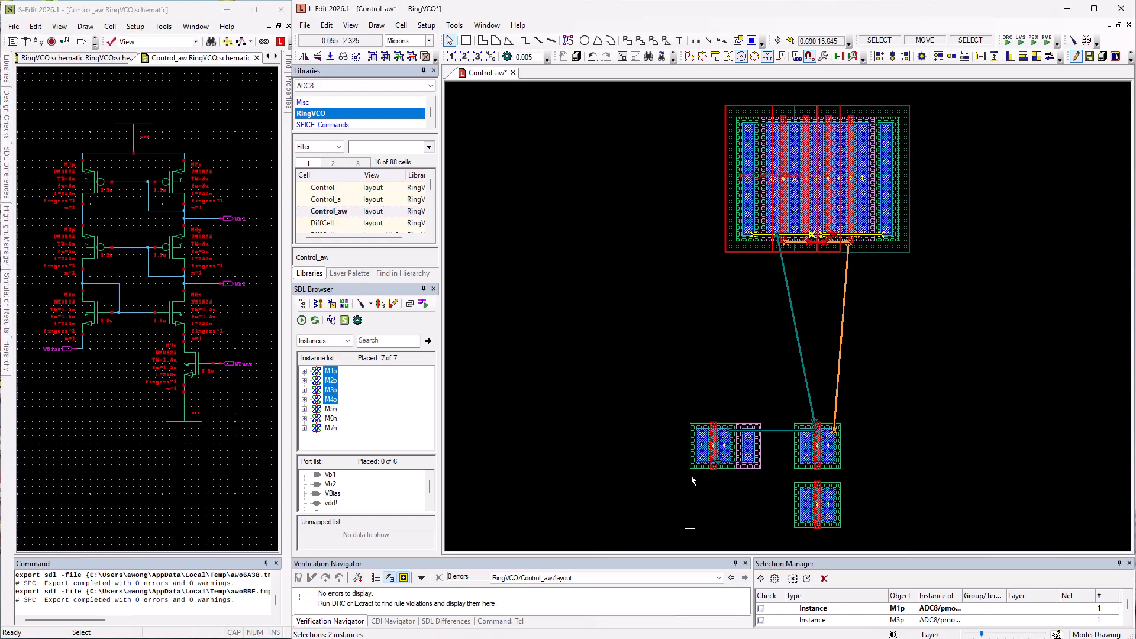
- Clear the displayed flylines and show the connected flylines for instances M5n, M6n and M7n
{"action": "left_click", "coordinate": [393, 305]}
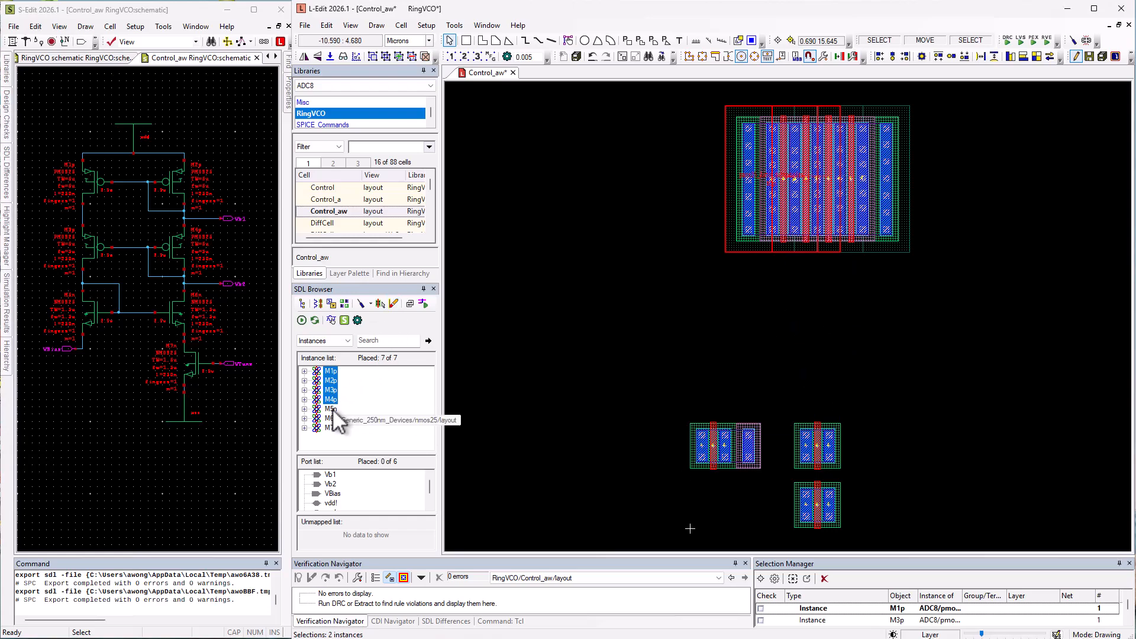
{"action": "left_click", "coordinate": [330, 410]}
{"action": "left_click", "coordinate": [329, 431], "text": "shift"}
{"action": "right_click", "coordinate": [330, 434]}
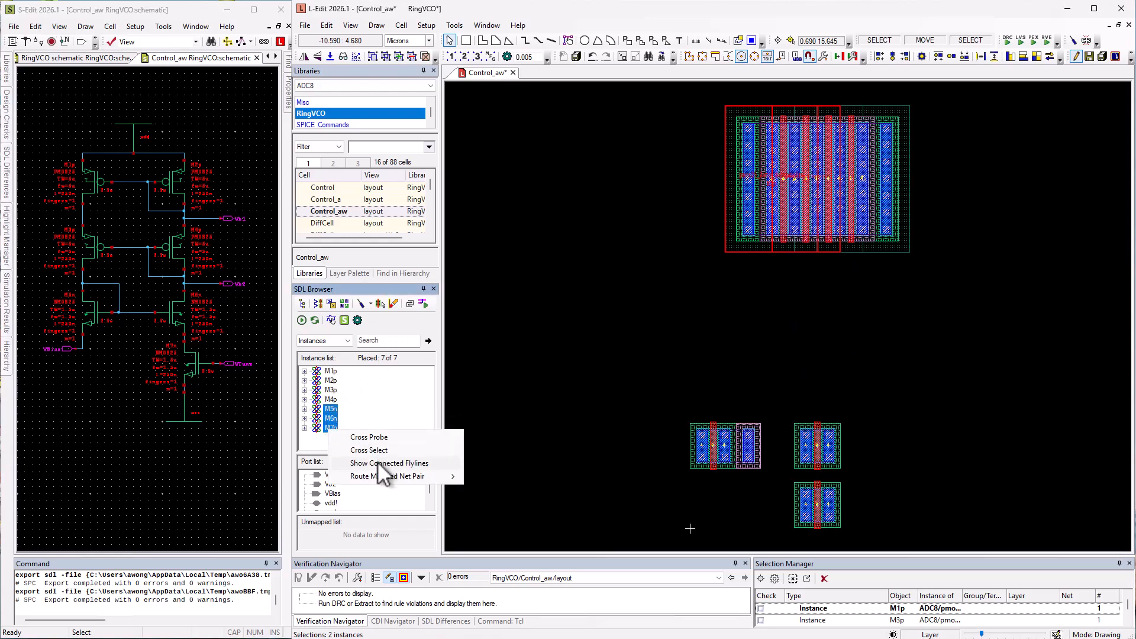
{"action": "left_click", "coordinate": [378, 462]}
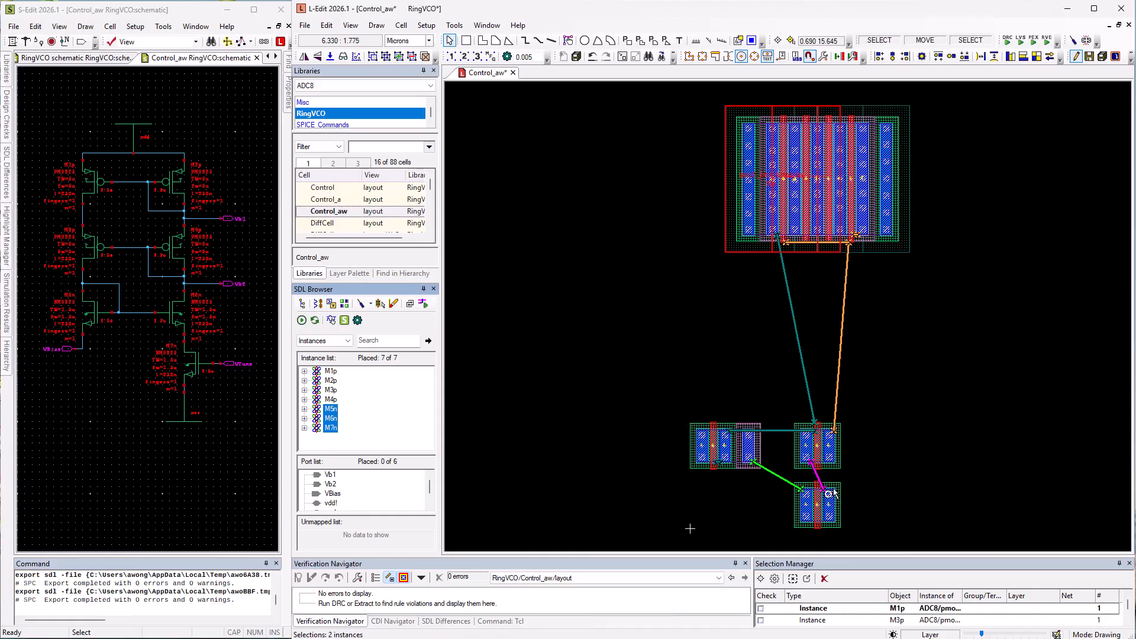
- Move M6n onto M7n so that the two transistors share a terminal
{"action": "left_click", "coordinate": [806, 458]}
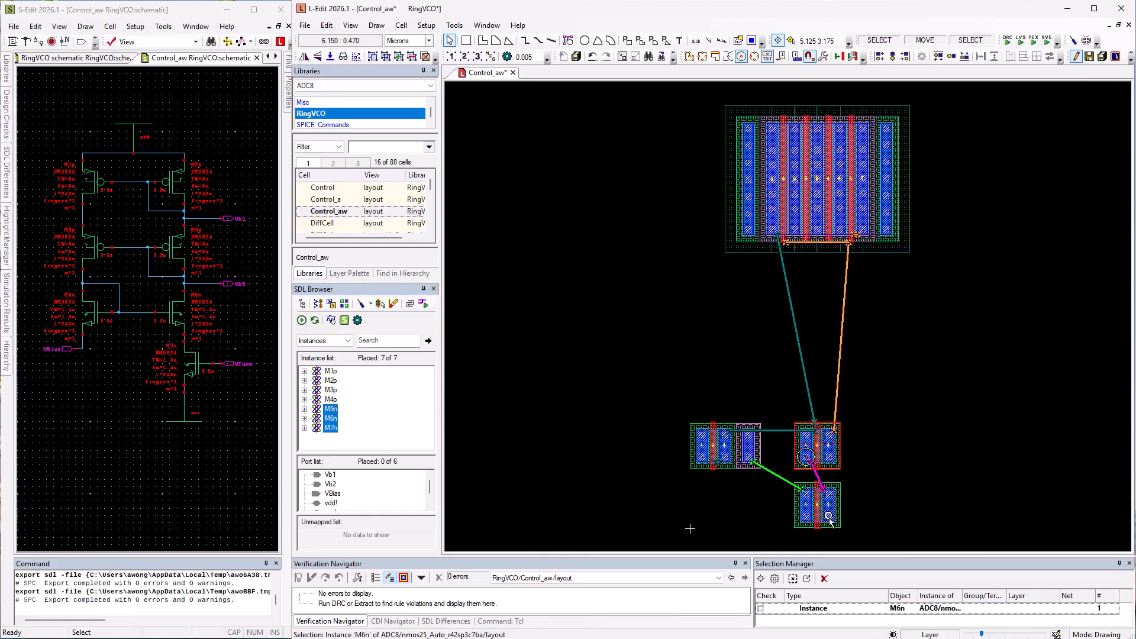
{"action": "left_click_drag", "start_coordinate": [807, 458], "coordinate": [830, 517]}
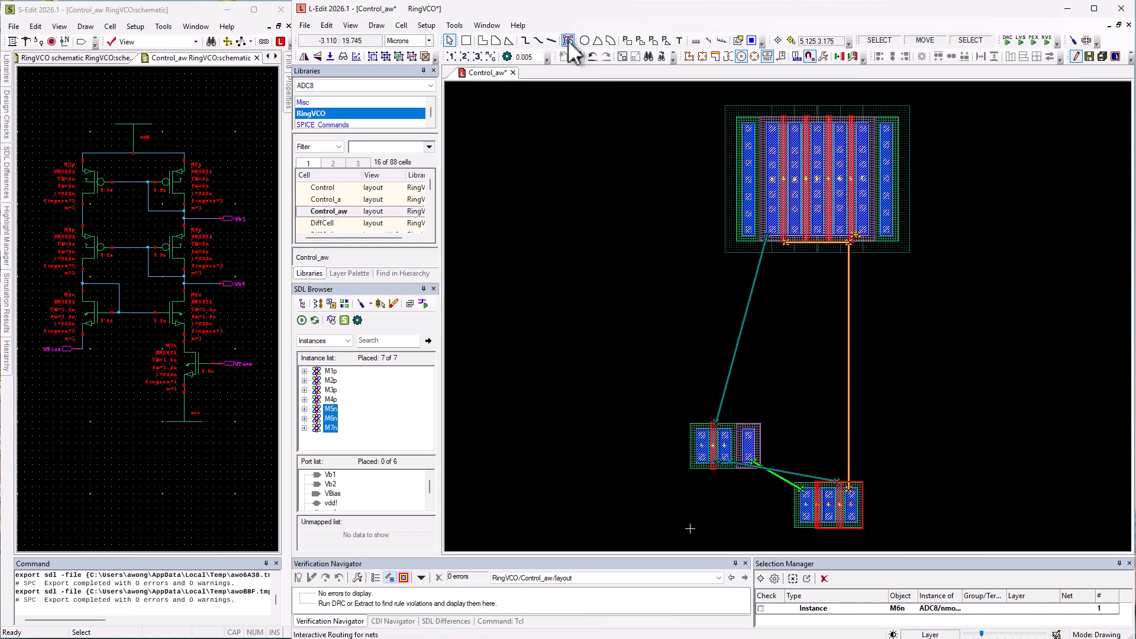
- Route Metal1 wires down from the Vb2 and N_1 terminals of the PMOS group with interactive routing
{"action": "left_click", "coordinate": [568, 40]}
{"action": "left_click", "coordinate": [862, 234]}
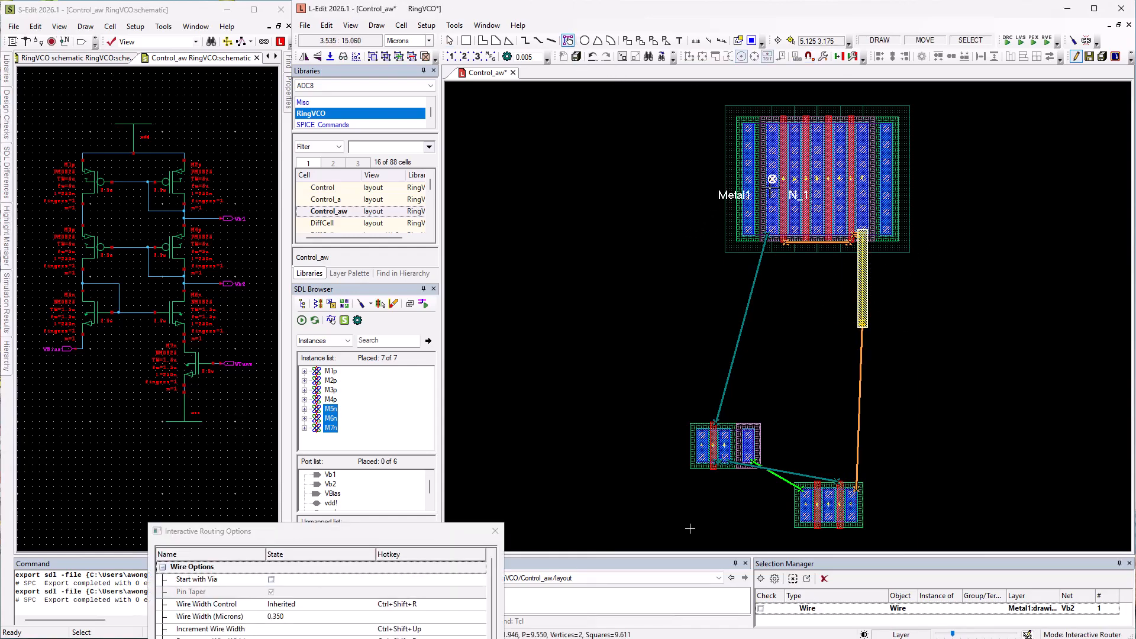
{"action": "left_click", "coordinate": [772, 210]}
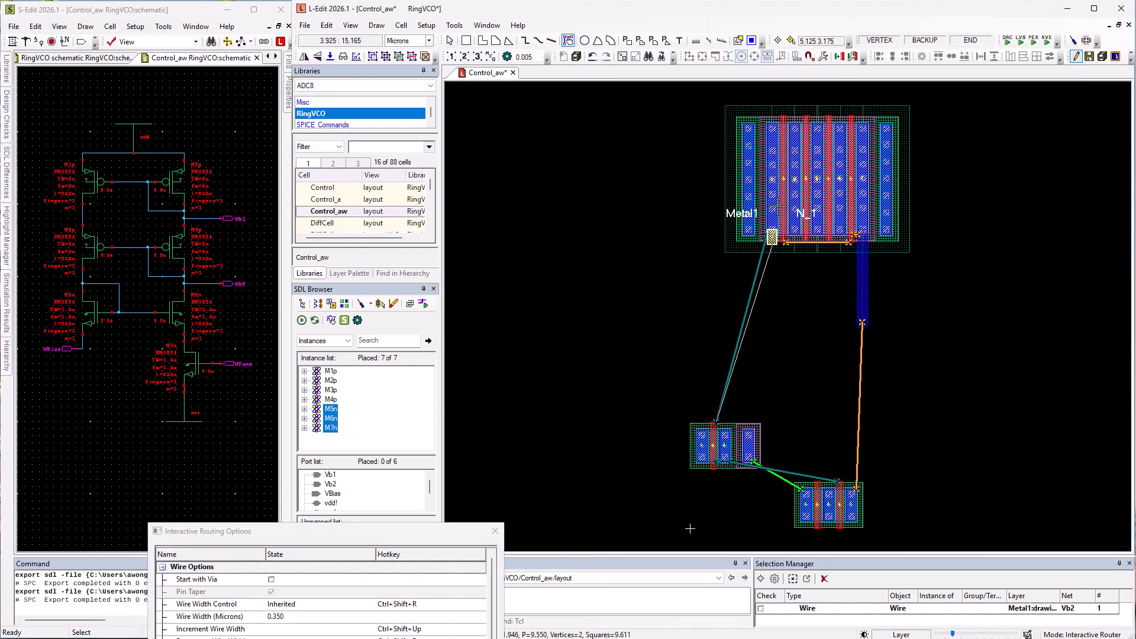
{"action": "right_click", "coordinate": [767, 323]}
{"action": "key", "text": "Escape"}
{"action": "left_click", "coordinate": [917, 460]}
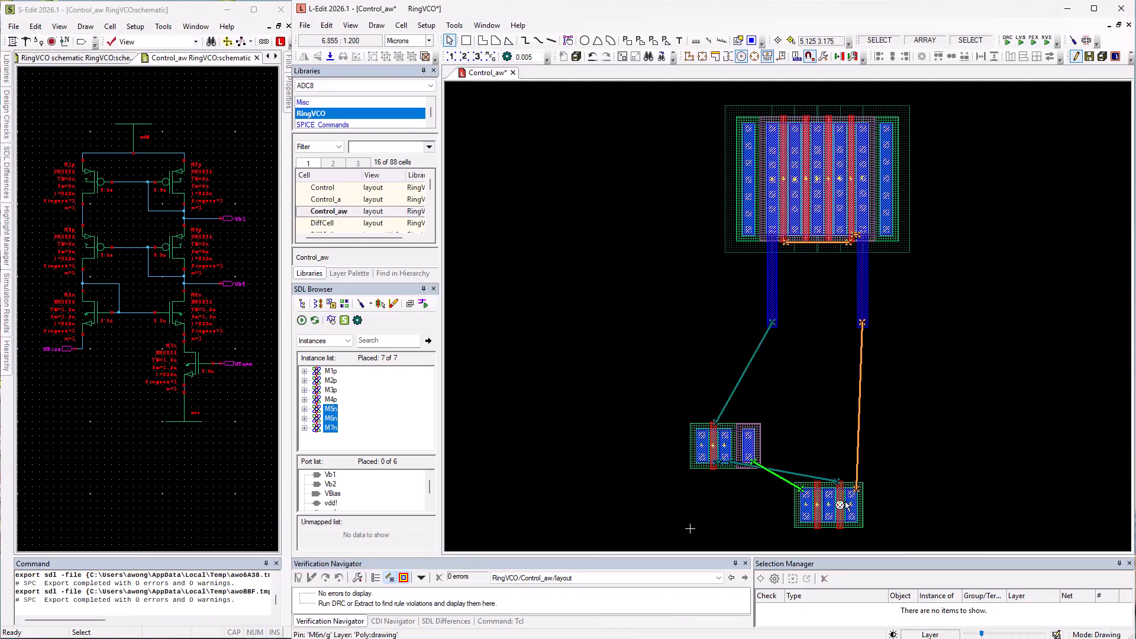
- Move the joined M6n and M7n transistors up to the lower end of the Vb2 Metal1 wire
{"action": "left_click", "coordinate": [846, 503]}
{"action": "left_click", "coordinate": [806, 506], "text": "shift"}
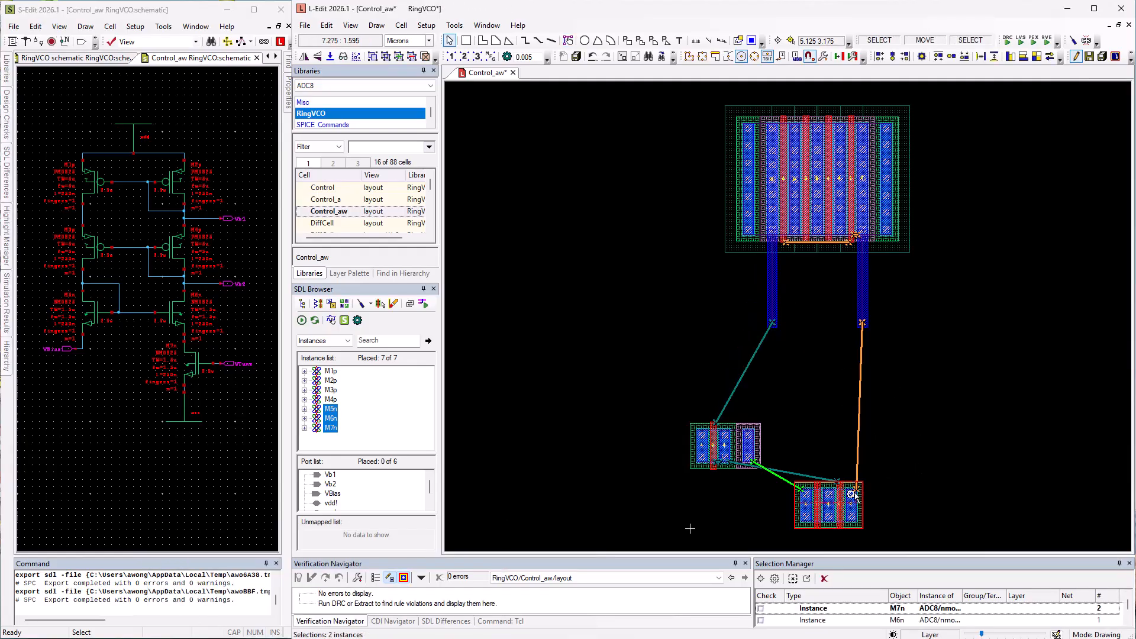
{"action": "left_click_drag", "start_coordinate": [853, 495], "coordinate": [862, 323]}
- Flip M5n horizontally and move it to the lower end of the N_1 Metal1 wire
{"action": "left_click", "coordinate": [748, 439]}
{"action": "key", "text": "ctrl+h"}
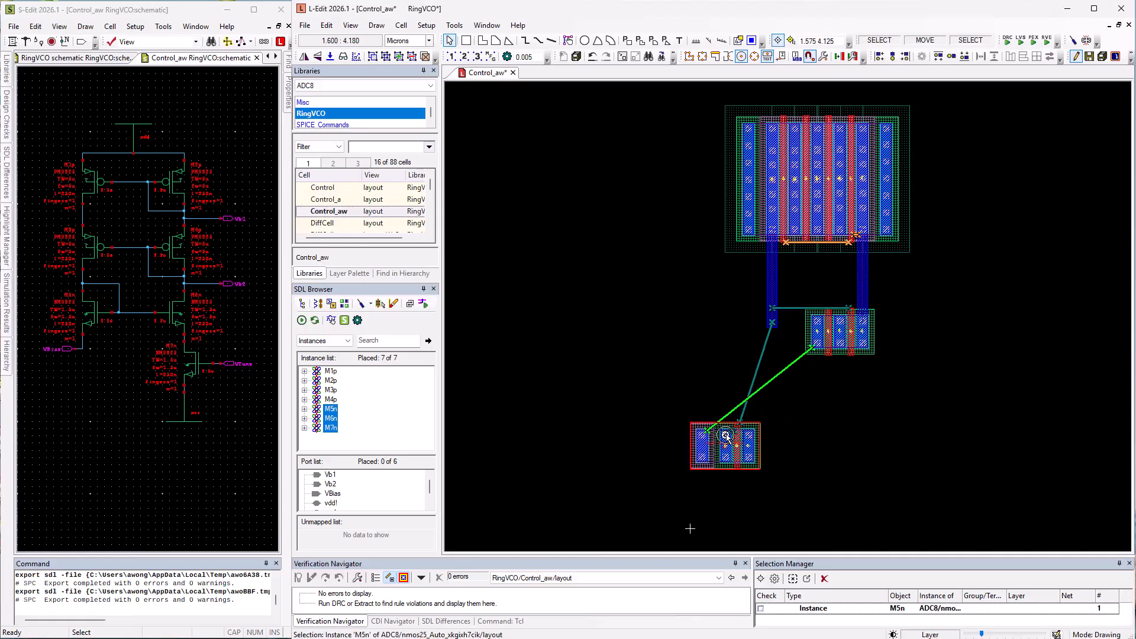
{"action": "middle_click", "coordinate": [771, 318]}
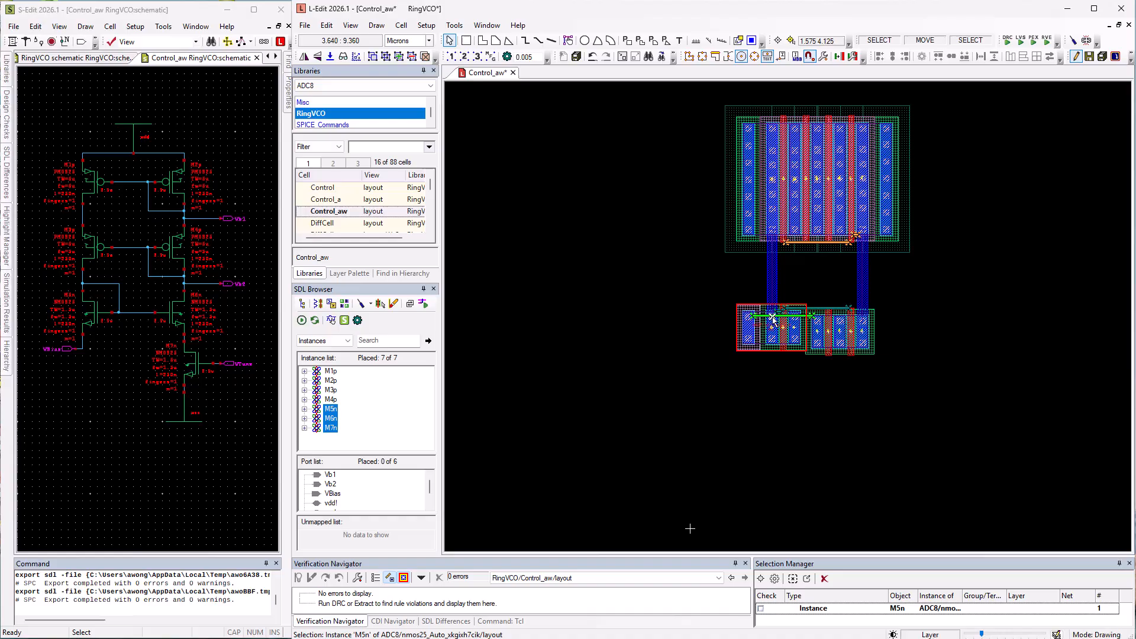
- Tile M5n horizontally against the M6n and M7n pair, then clear the selection
{"action": "left_click", "coordinate": [821, 327], "text": "shift"}
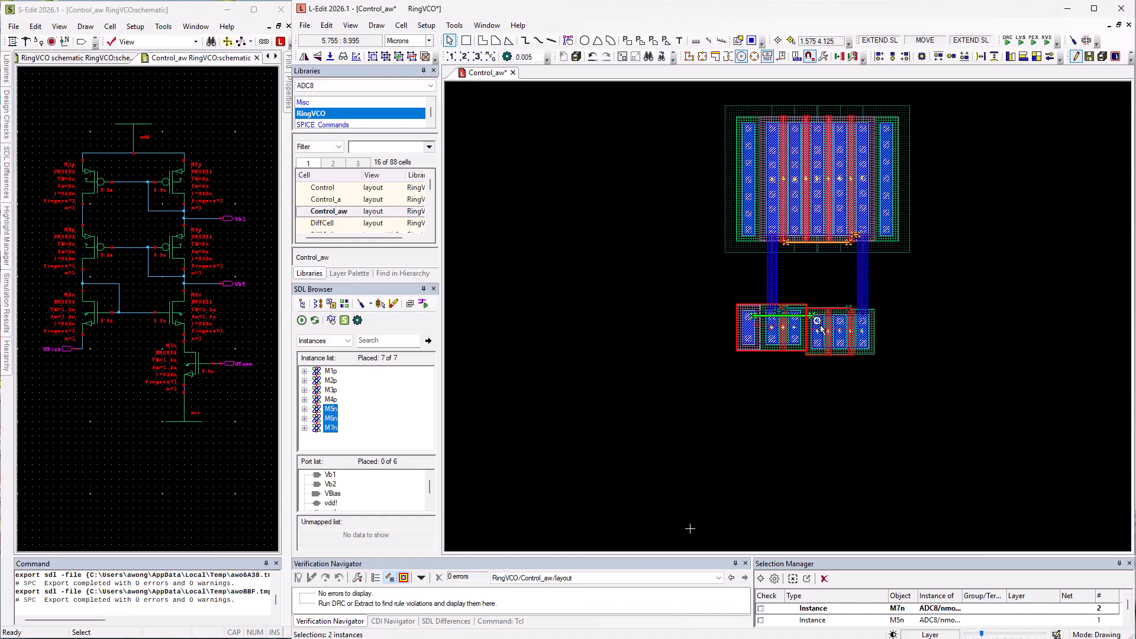
{"action": "left_click", "coordinate": [1013, 57]}
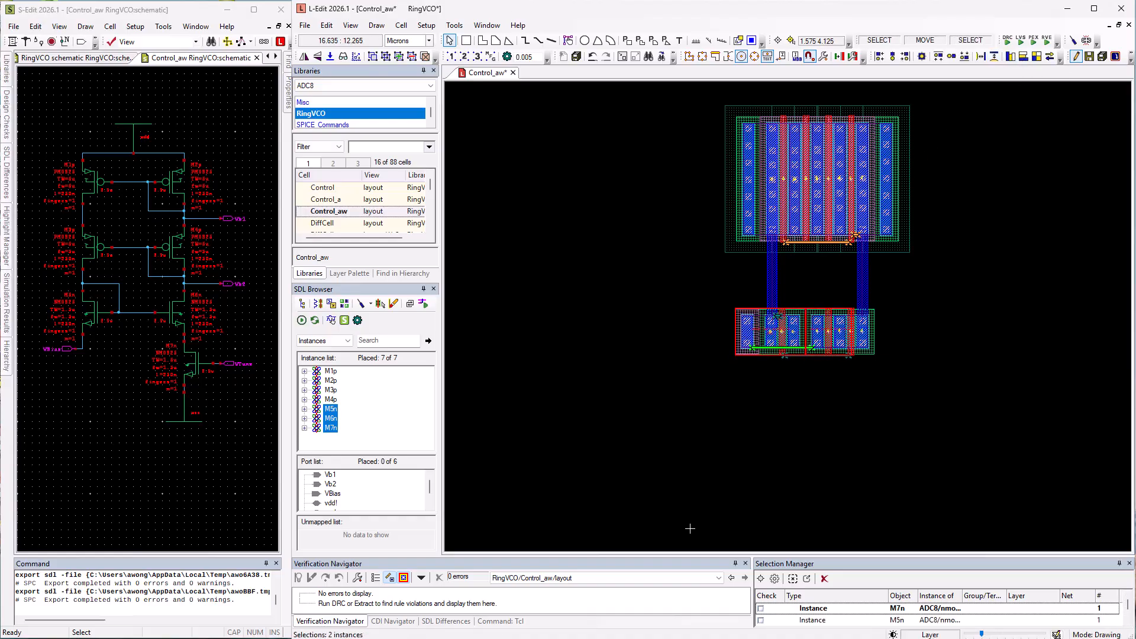
{"action": "left_click", "coordinate": [534, 250]}
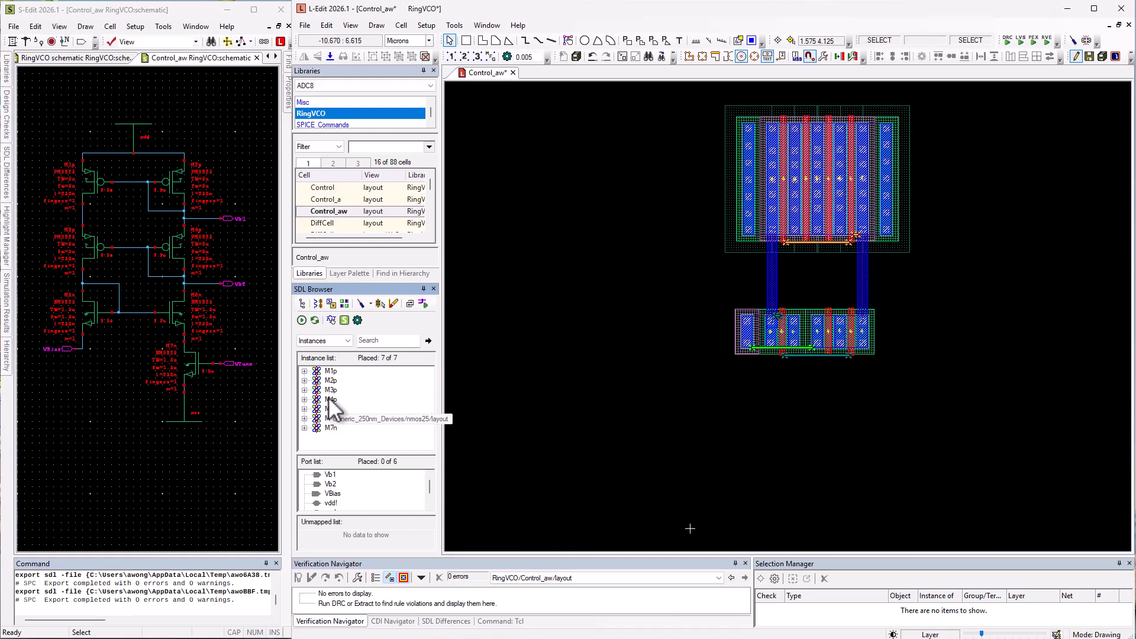
{"action": "left_click", "coordinate": [329, 372]}
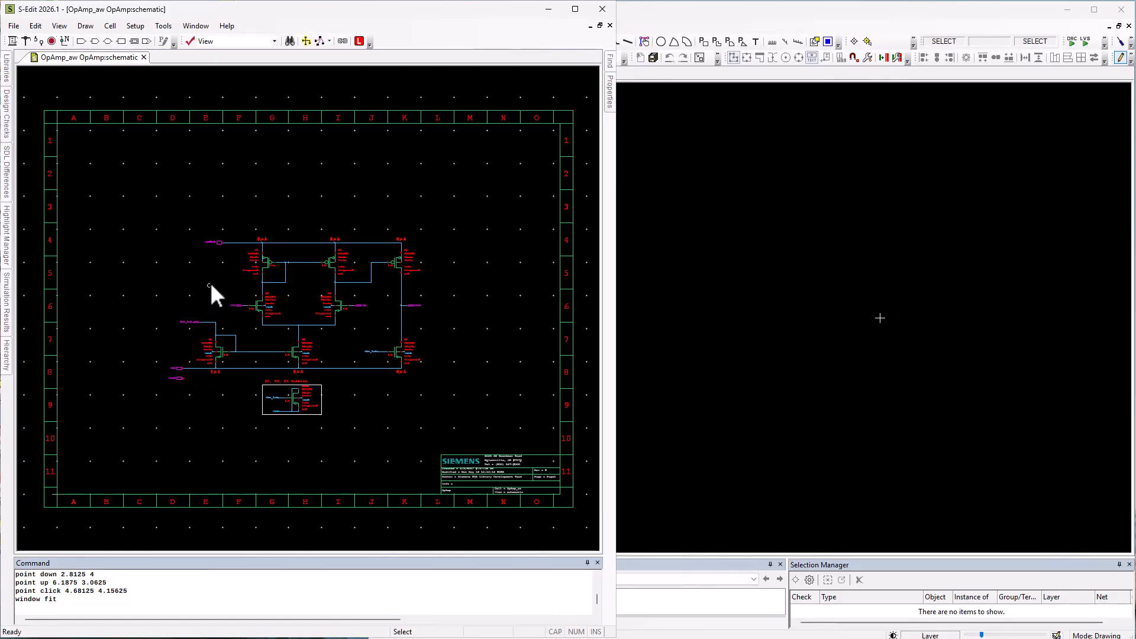
- Examine the input pair and current mirror transistors N3, N4, P1 and P2 in the OpAmp_aw schematic in S-Edit
{"action": "key", "text": "z"}
{"action": "left_click_drag", "start_coordinate": [211, 286], "coordinate": [377, 339]}
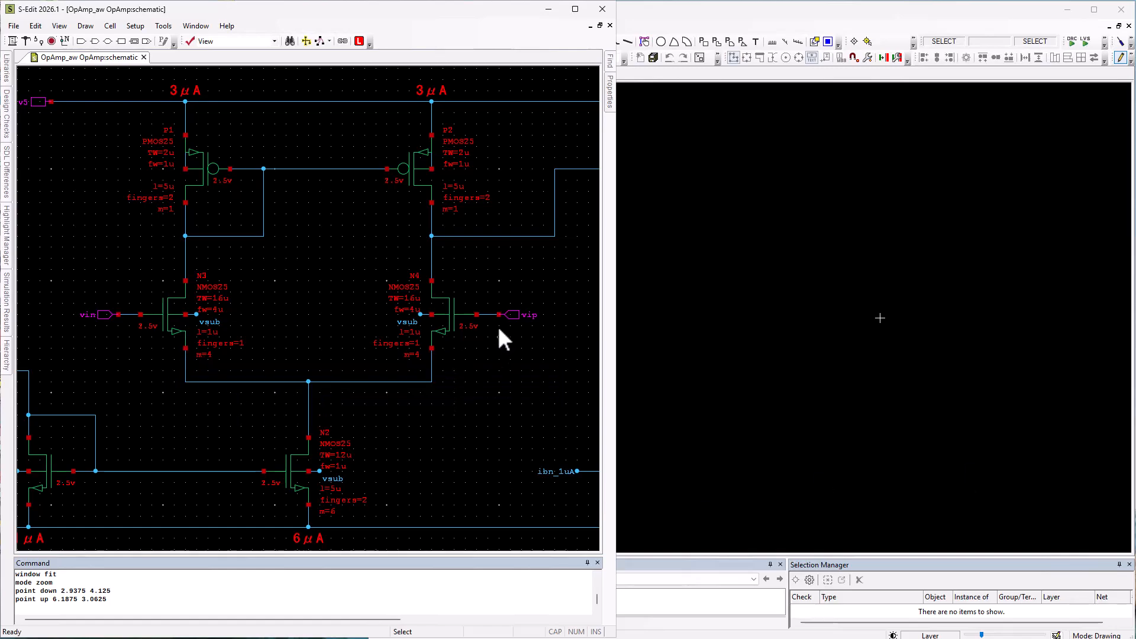
{"action": "mouse_move", "coordinate": [463, 325]}
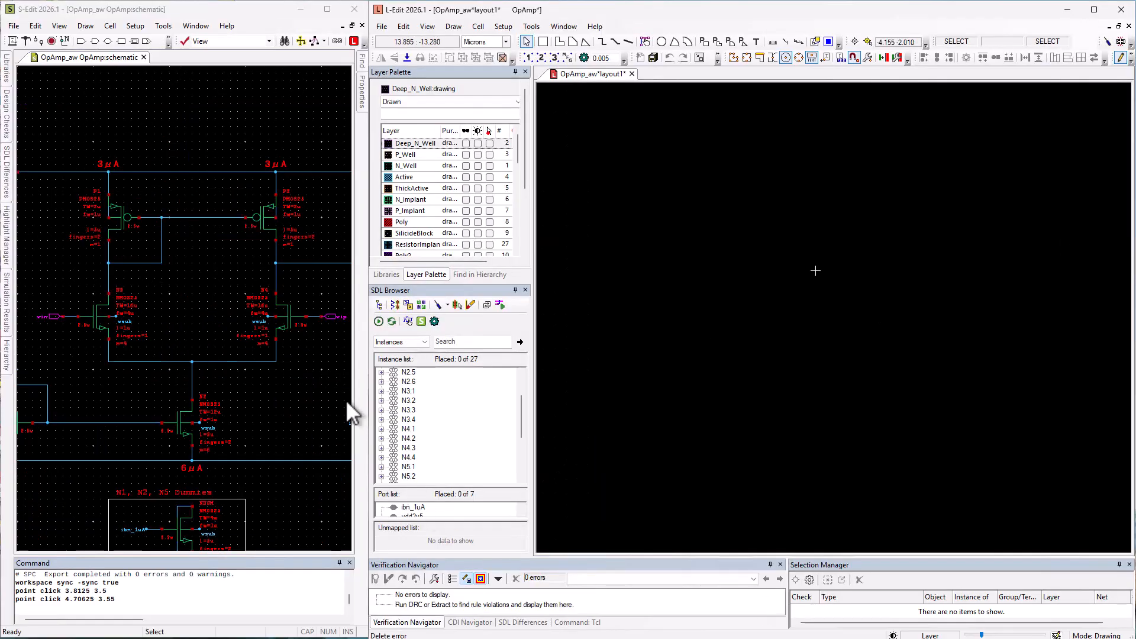
- Select N3 and N4 in the schematic and place their eight layout instances in a horizontal row in the empty layout
{"action": "left_click", "coordinate": [113, 338]}
{"action": "left_click", "coordinate": [280, 338], "text": "shift"}
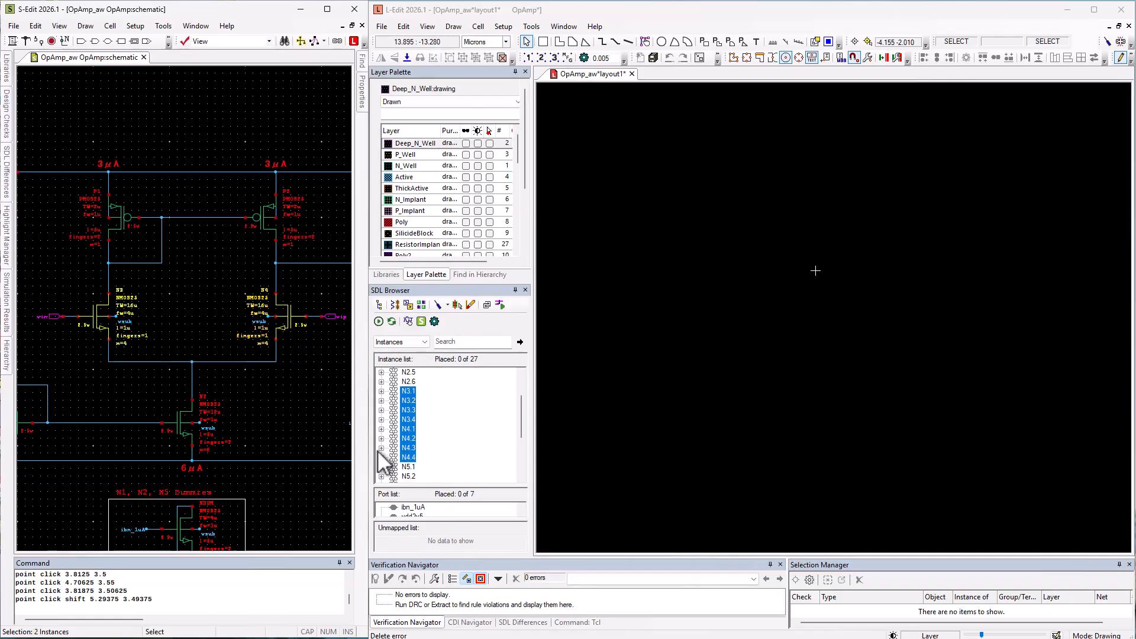
{"action": "left_click_drag", "start_coordinate": [412, 426], "coordinate": [852, 319]}
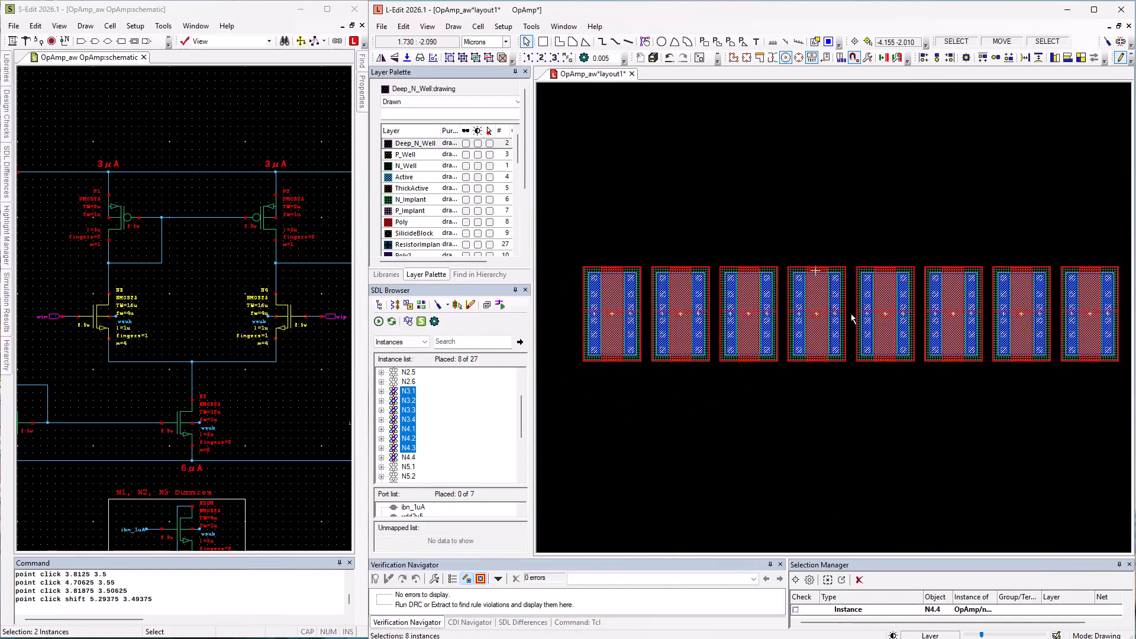
{"action": "left_click", "coordinate": [1065, 108]}
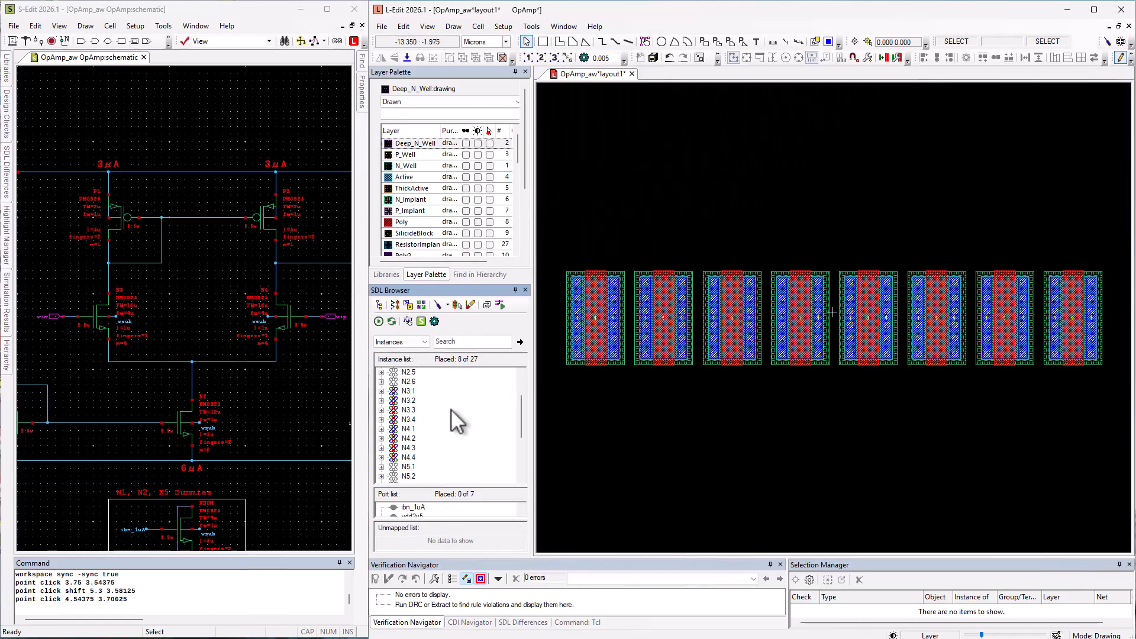
- Show the connected flylines for the N_1 drain of N3.1 and the N_2 drain of N4.1
{"action": "left_click", "coordinate": [381, 391]}
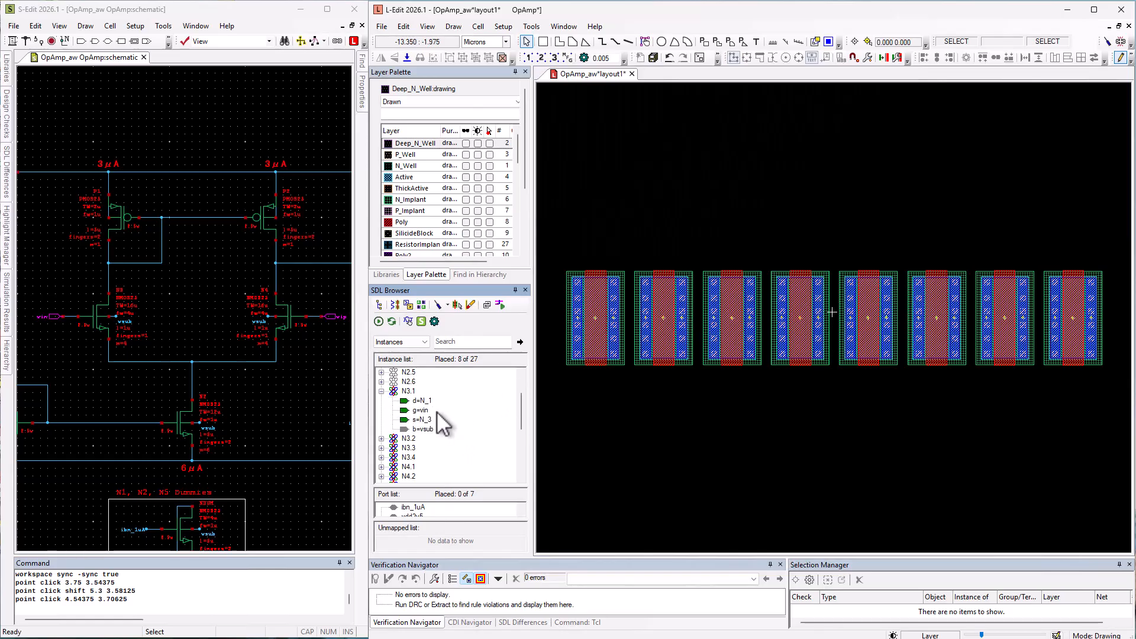
{"action": "right_click", "coordinate": [422, 400]}
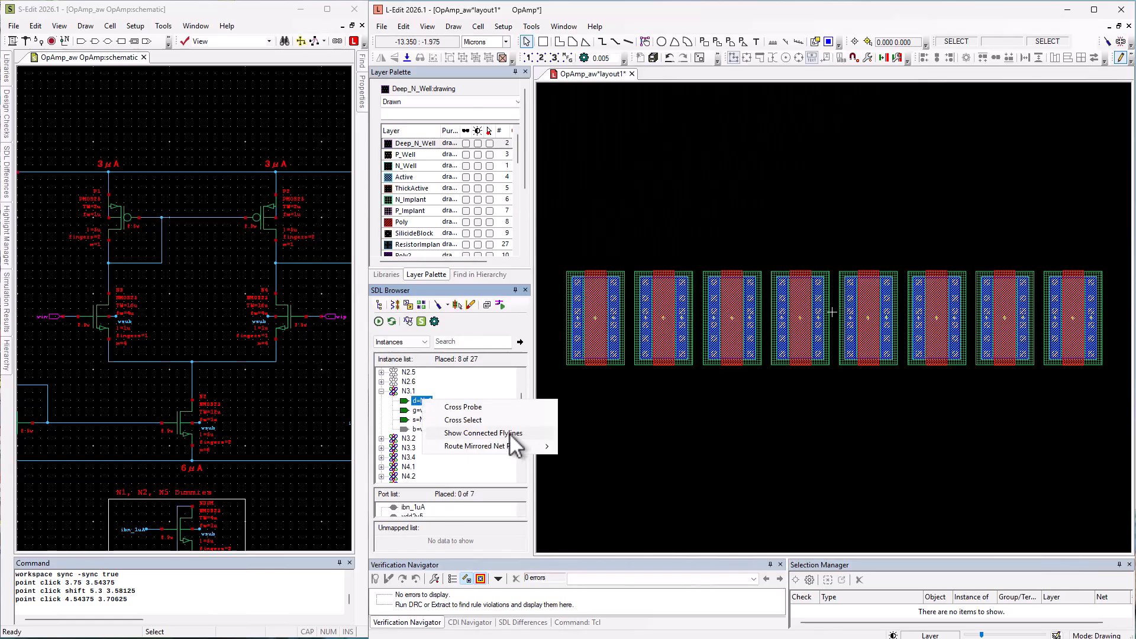
{"action": "left_click", "coordinate": [509, 433]}
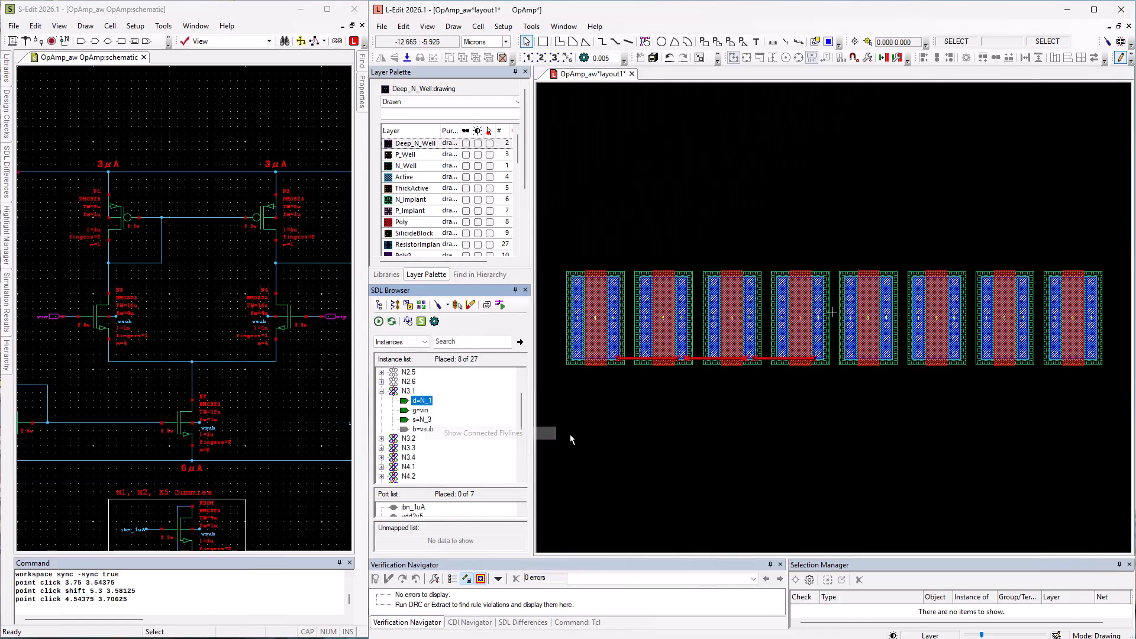
{"action": "left_click", "coordinate": [381, 467]}
{"action": "left_click", "coordinate": [421, 448]}
{"action": "right_click", "coordinate": [429, 450]}
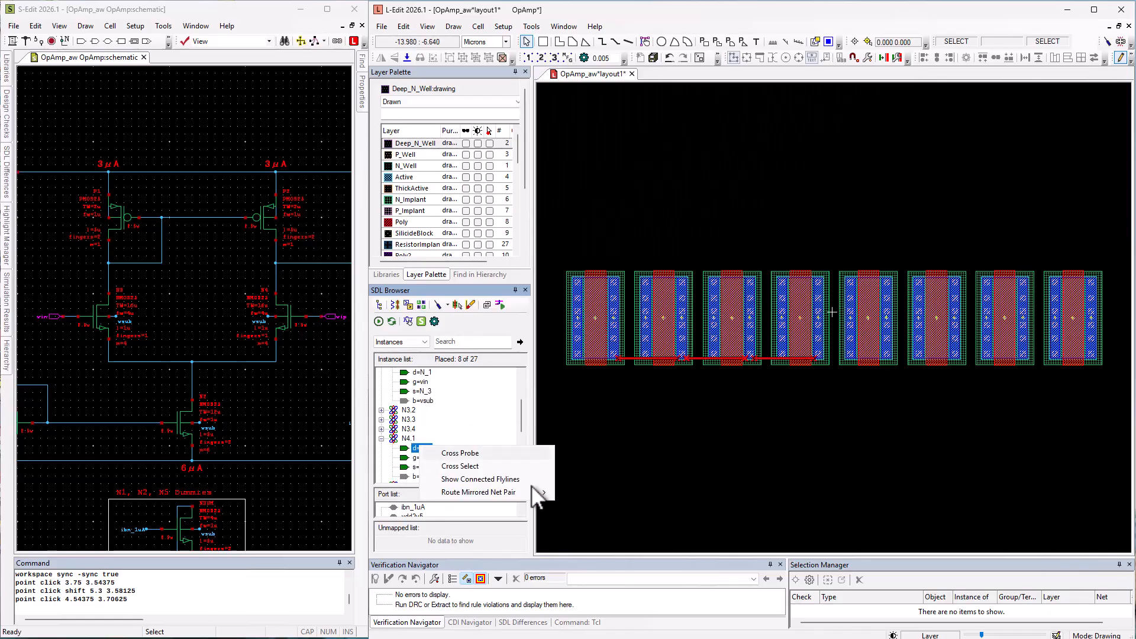
{"action": "left_click", "coordinate": [510, 480]}
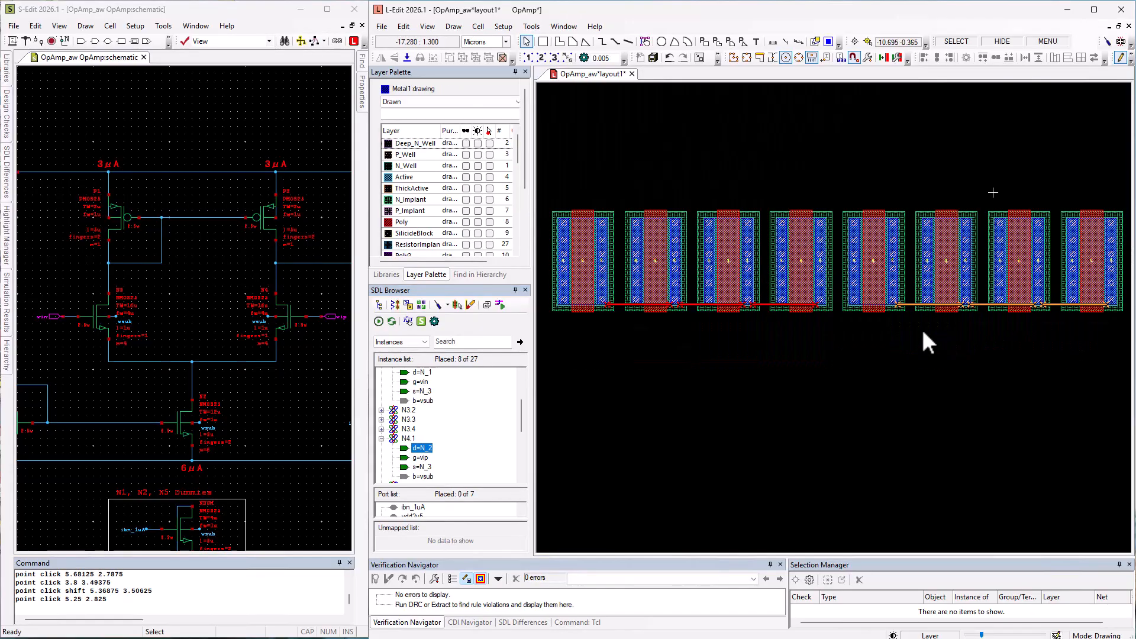
- Move N4.1 through N4.4 together into a second row below the N3 transistors and clear the selection
{"action": "left_click", "coordinate": [874, 260], "text": "shift"}
{"action": "left_click", "coordinate": [947, 260], "text": "shift"}
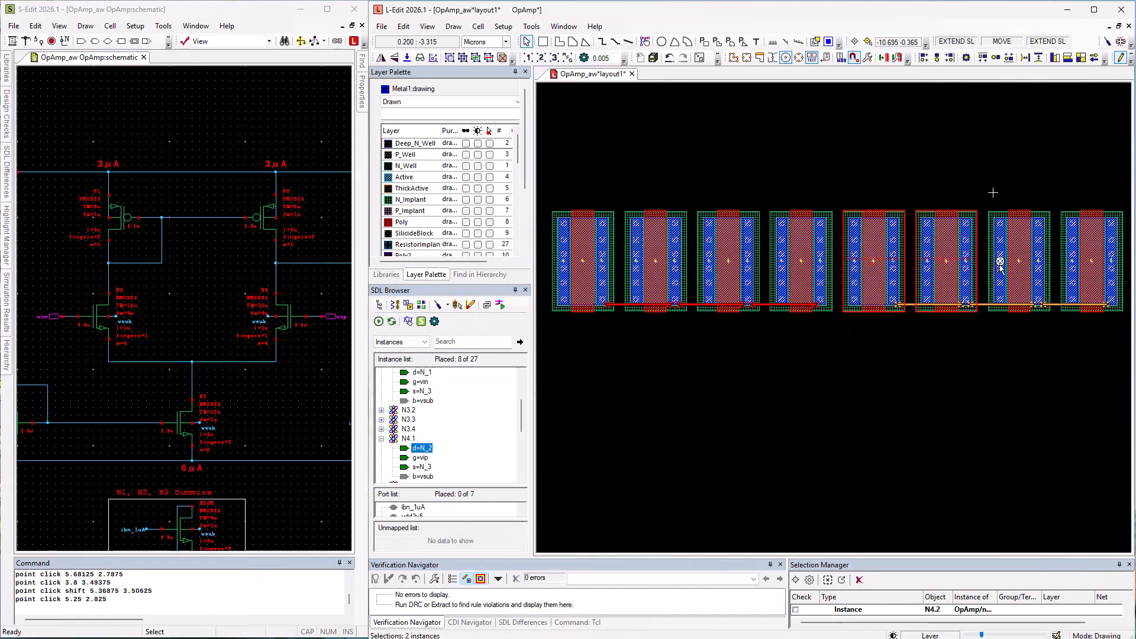
{"action": "left_click", "coordinate": [1019, 260], "text": "shift"}
{"action": "left_click", "coordinate": [1070, 239], "text": "shift"}
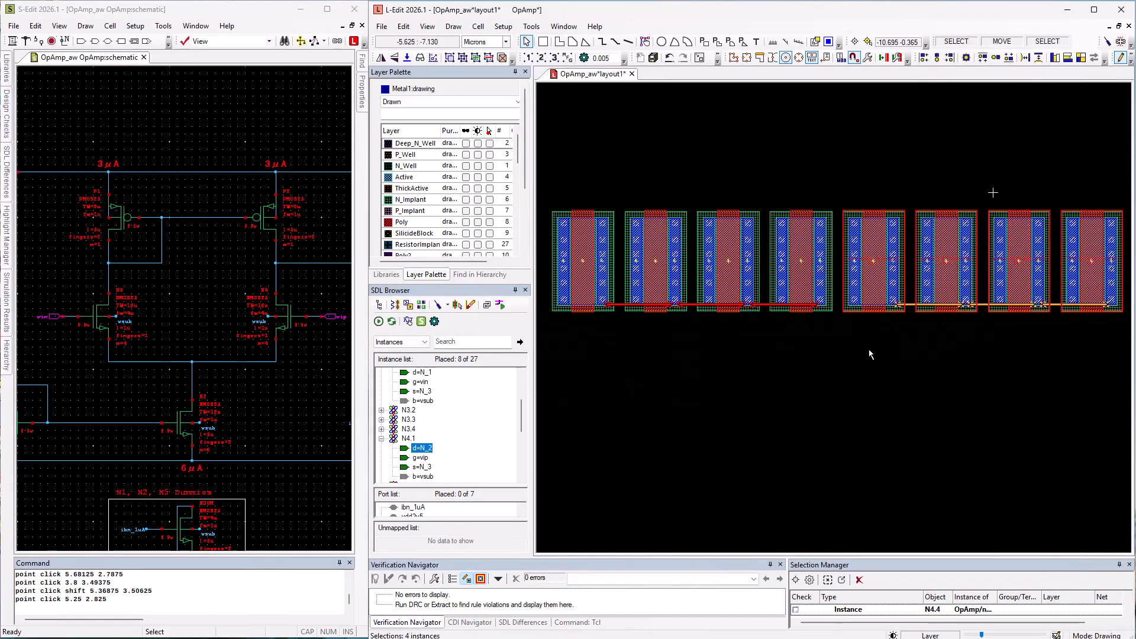
{"action": "middle_click_drag", "start_coordinate": [869, 349], "coordinate": [582, 509]}
{"action": "left_click", "coordinate": [913, 415]}
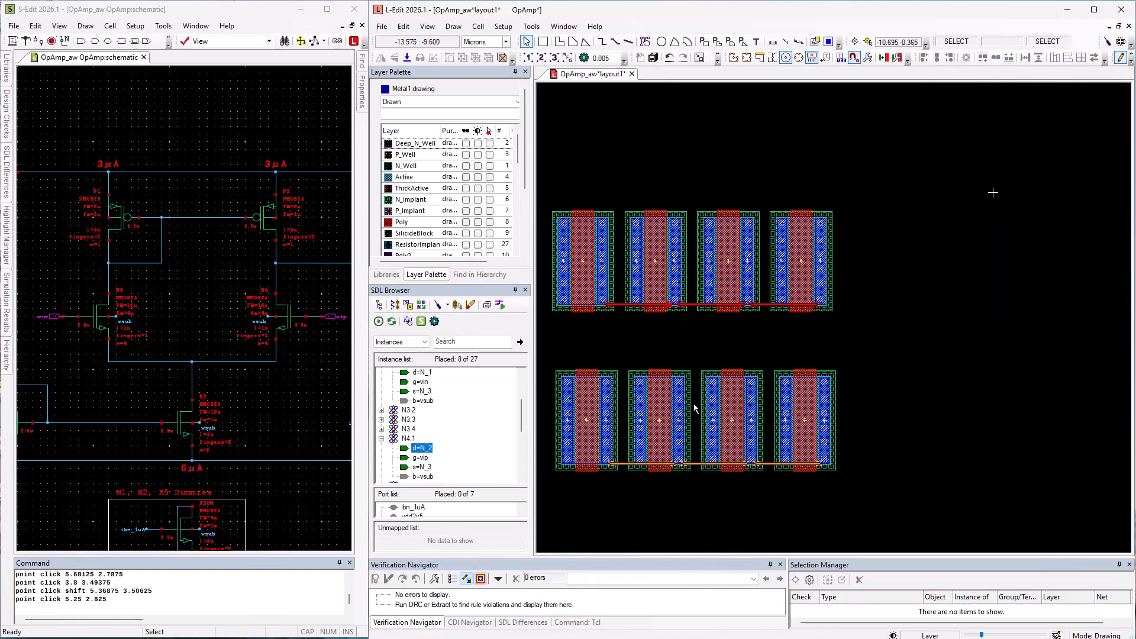
- Align the left edges of the first transistors in both rows, N4.1 and N3.1
{"action": "left_click", "coordinate": [606, 413]}
{"action": "left_click", "coordinate": [595, 260], "text": "shift"}
{"action": "left_click", "coordinate": [924, 57]}
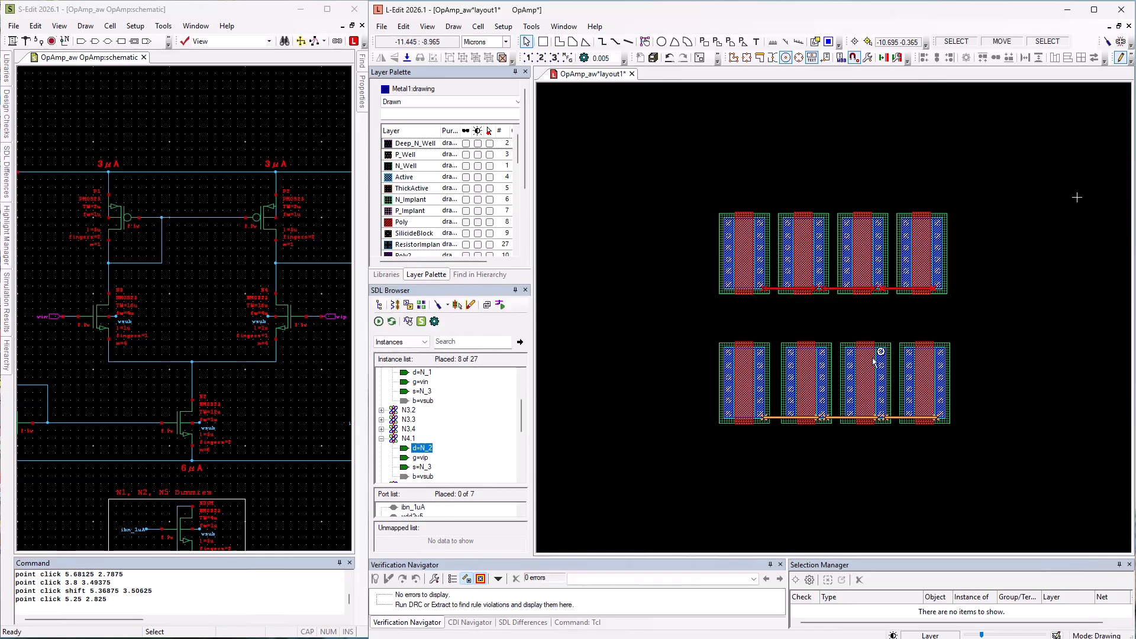
- Swap N3.3 with N4.3 and N3.4 with N4.4 between the two rows, then clear the selection
{"action": "left_click", "coordinate": [865, 279]}
{"action": "left_click", "coordinate": [863, 368], "text": "shift"}
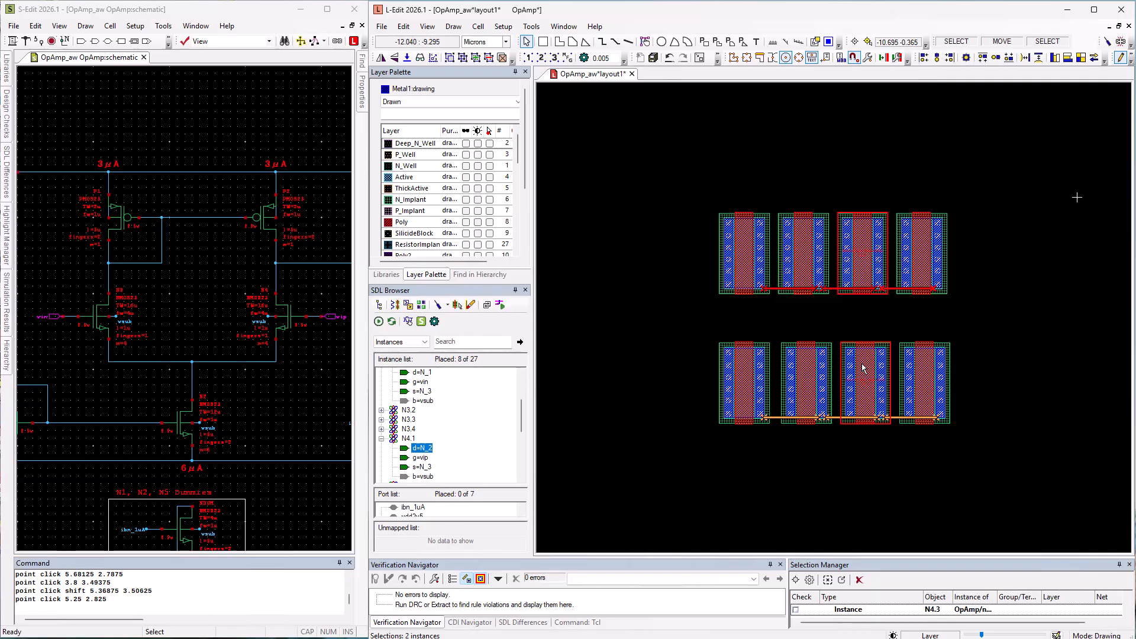
{"action": "left_click", "coordinate": [1094, 58]}
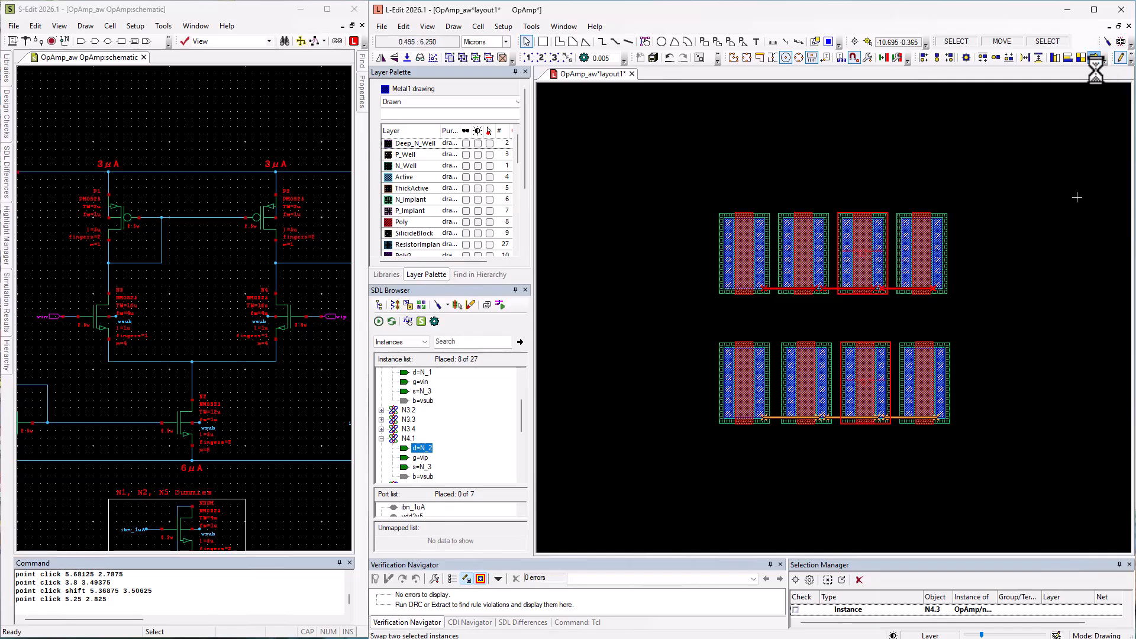
{"action": "left_click", "coordinate": [929, 274]}
{"action": "left_click", "coordinate": [925, 385], "text": "shift"}
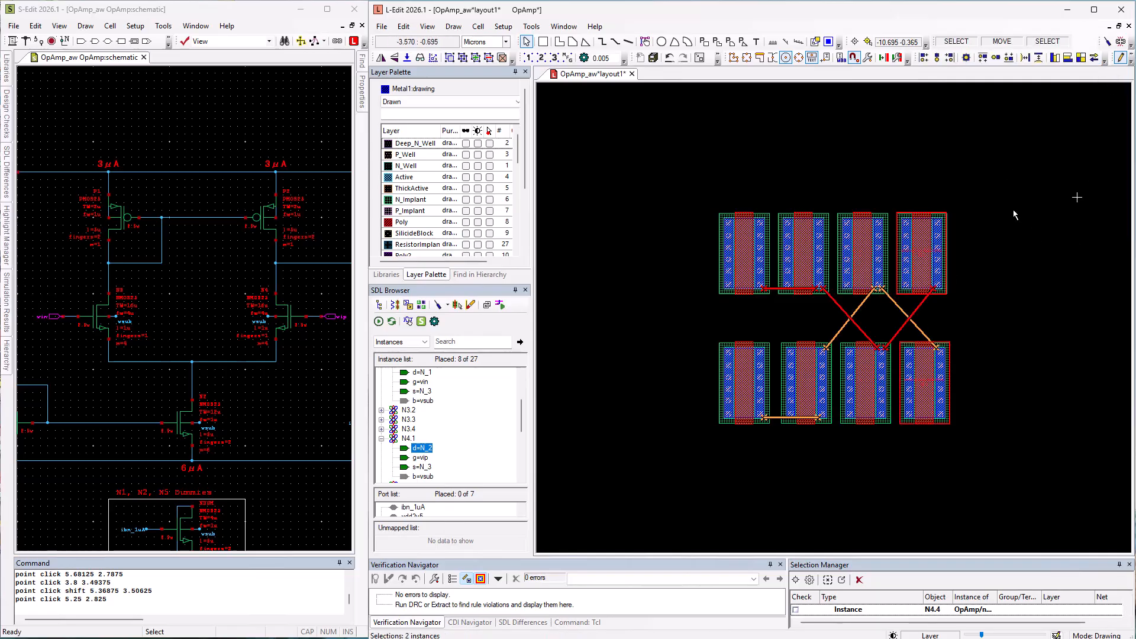
{"action": "left_click", "coordinate": [1095, 58]}
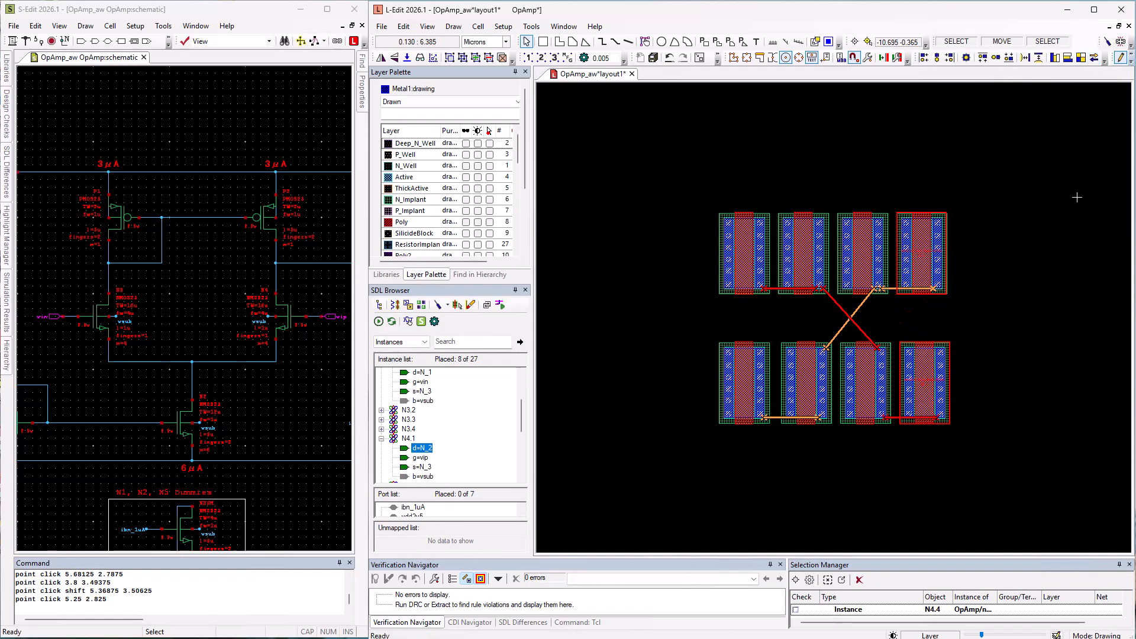
{"action": "left_click", "coordinate": [900, 451]}
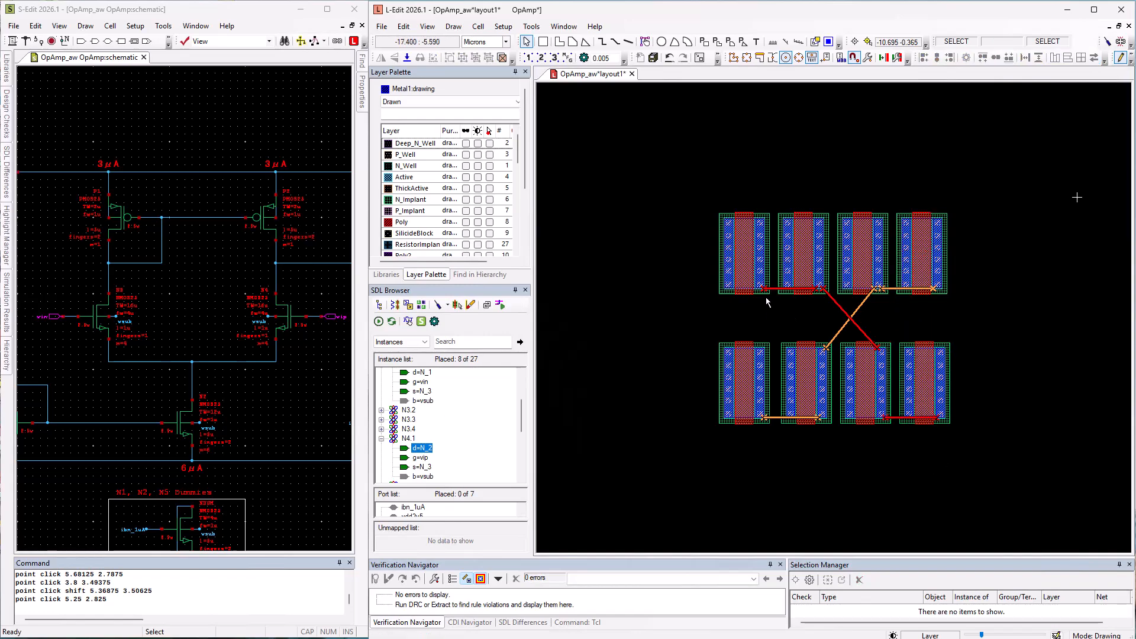
- Flip N3.2 and N4.4 horizontally and abut them to N3.1 and N4.3 in the upper row so they share drains
{"action": "left_click", "coordinate": [819, 285]}
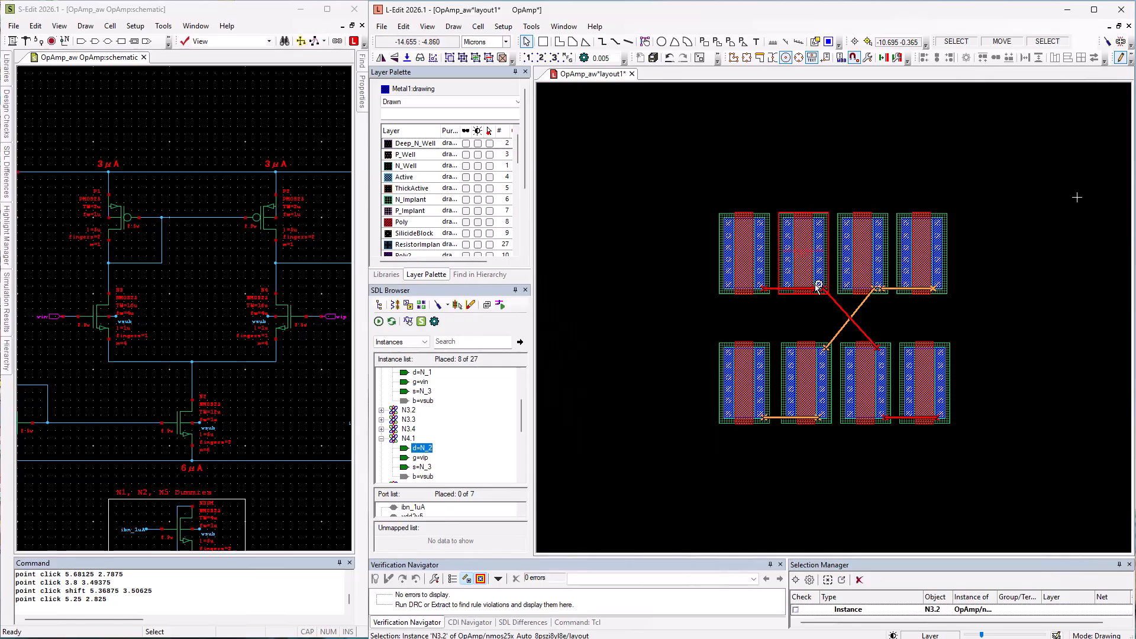
{"action": "key", "text": "h"}
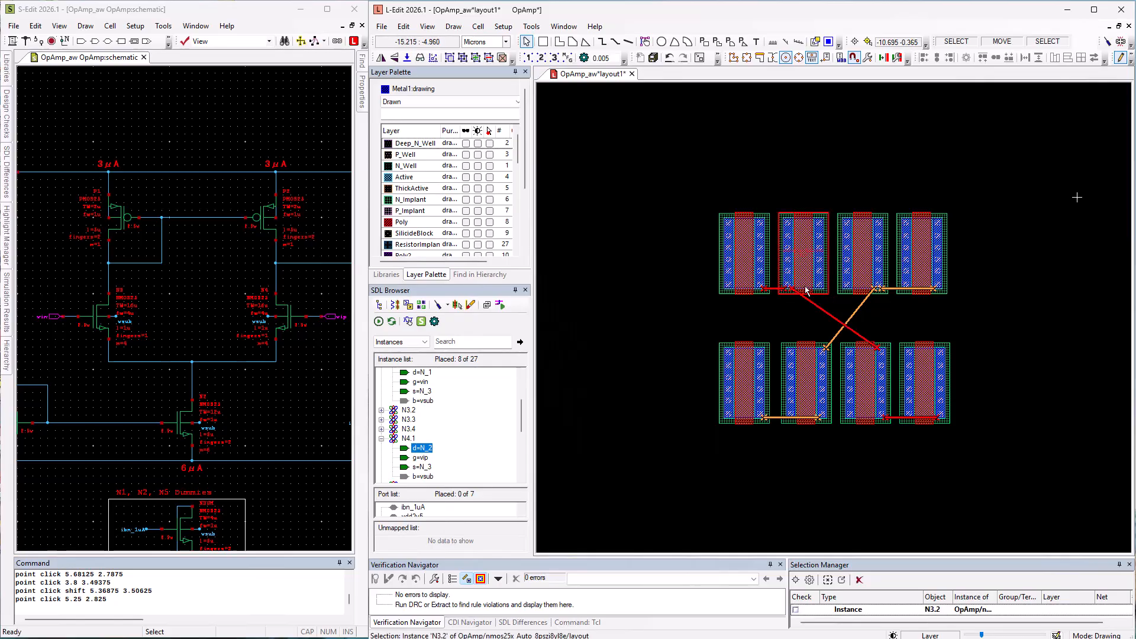
{"action": "left_click", "coordinate": [760, 286]}
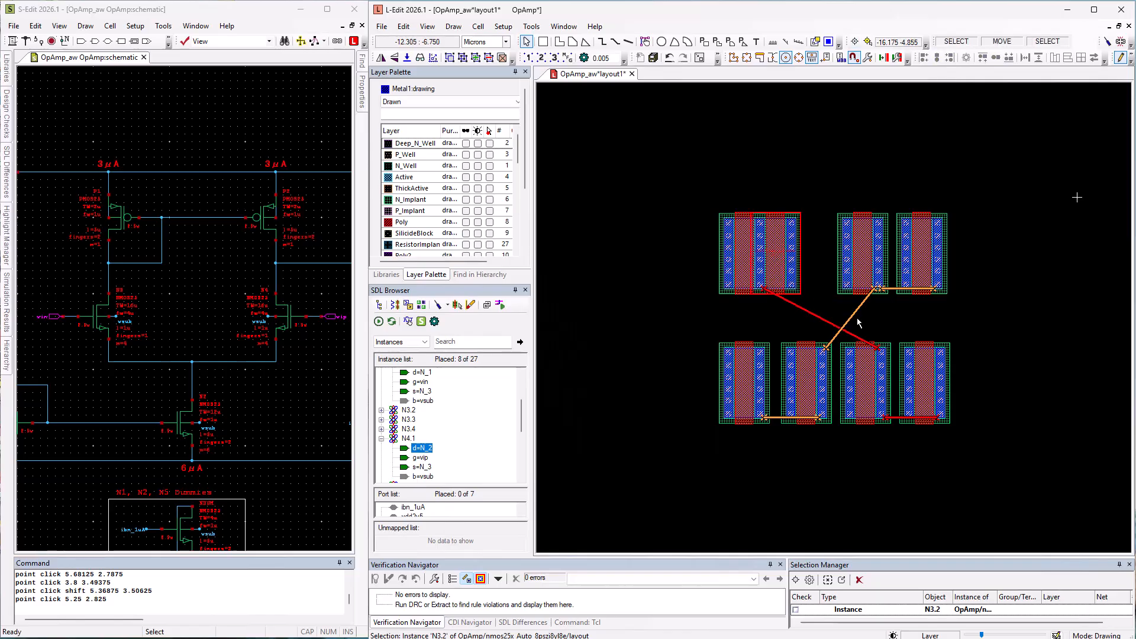
{"action": "left_click", "coordinate": [927, 290]}
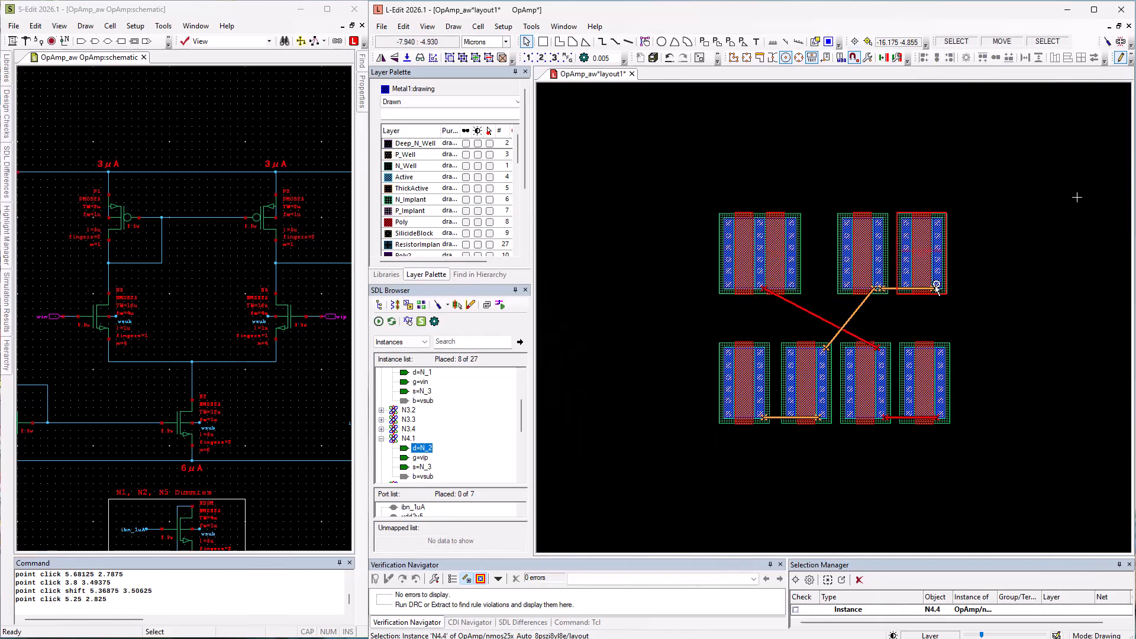
{"action": "key", "text": "h"}
{"action": "key", "text": "q"}
{"action": "left_click", "coordinate": [906, 288]}
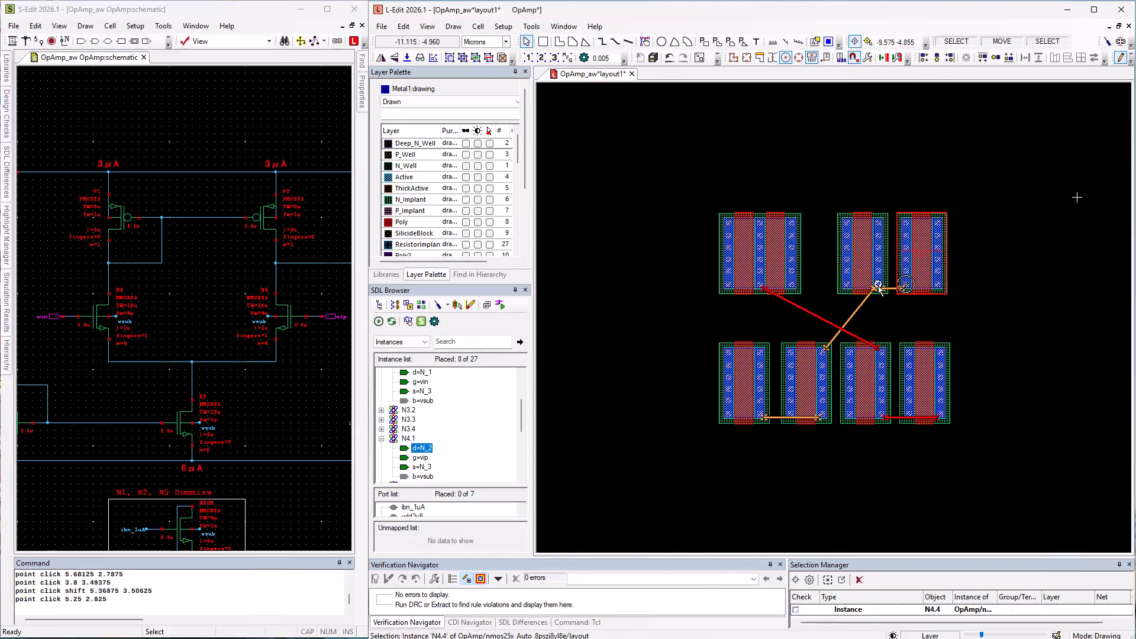
{"action": "left_click", "coordinate": [879, 287]}
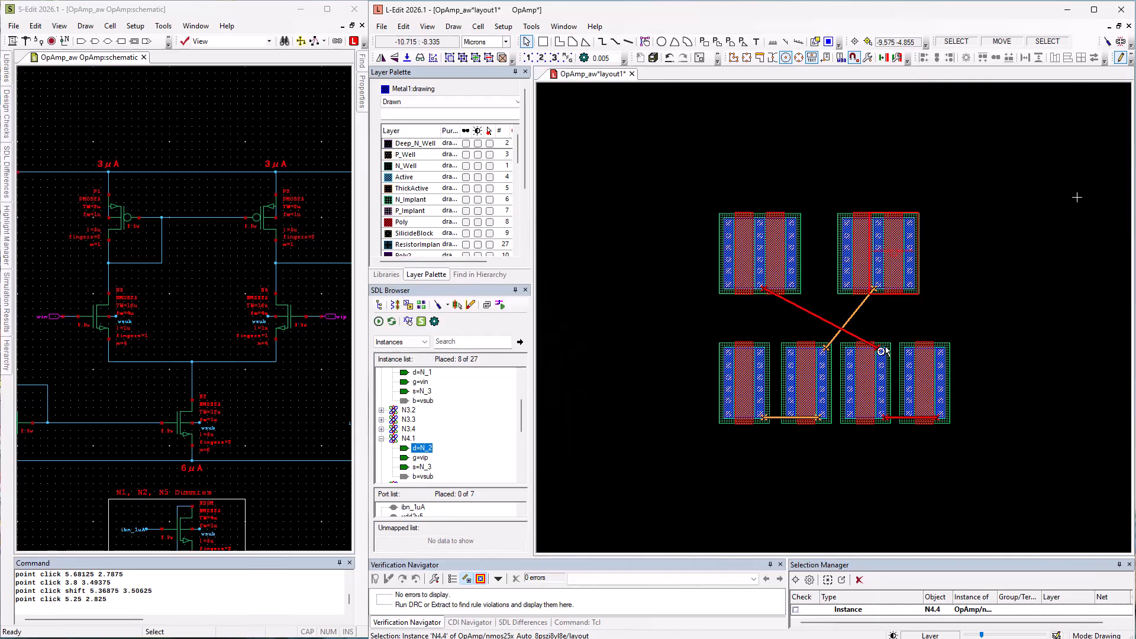
- Flip N3.4 and N4.2 horizontally and abut them to N3.3 and N4.1 in the lower row so they share drains
{"action": "left_click", "coordinate": [935, 388]}
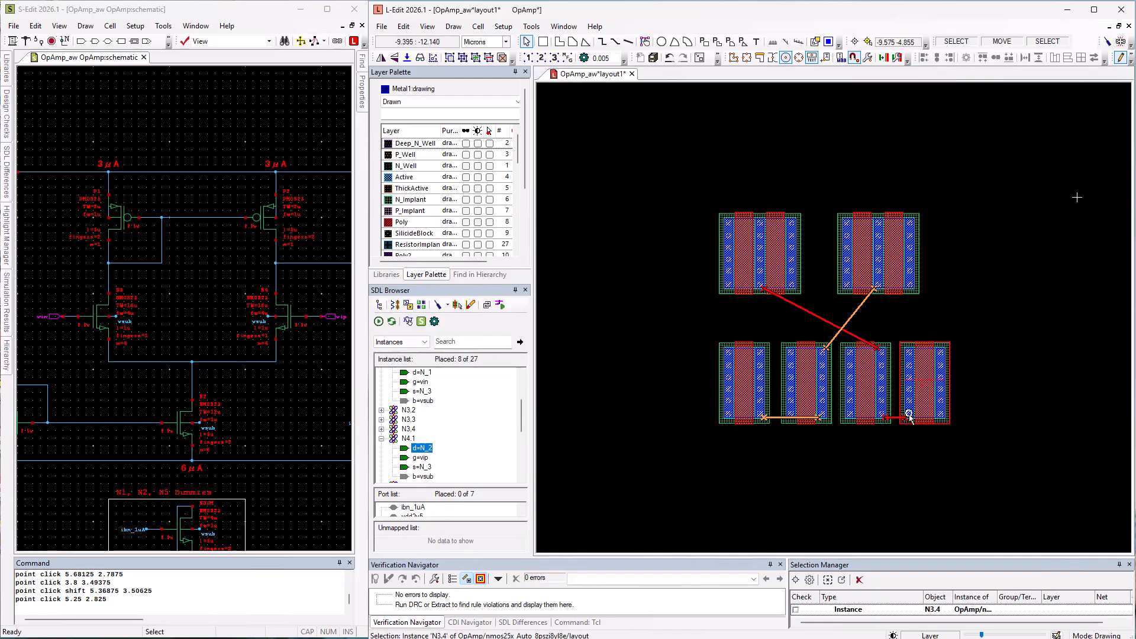
{"action": "left_click_drag", "start_coordinate": [890, 417], "coordinate": [863, 417]}
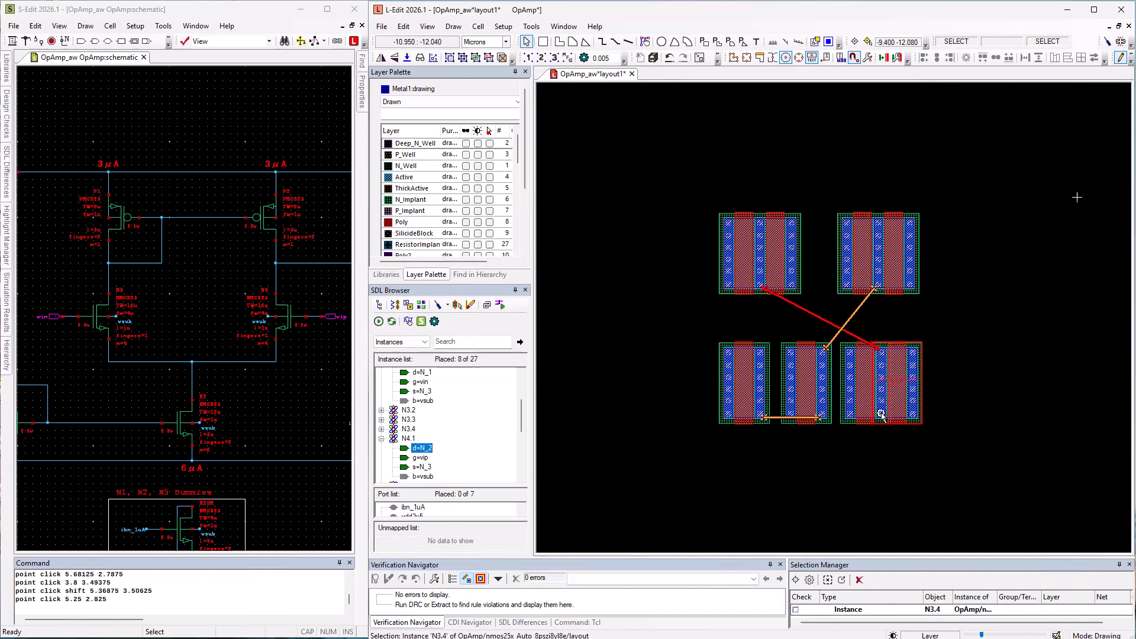
{"action": "left_click", "coordinate": [822, 403]}
{"action": "key", "text": "h"}
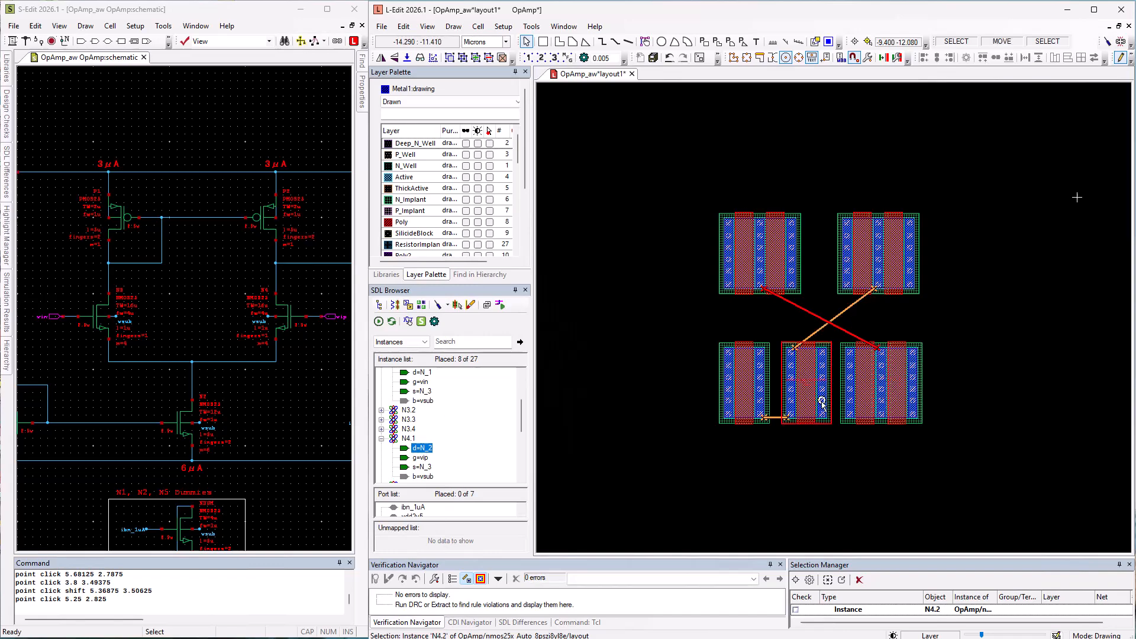
{"action": "key", "text": "b"}
{"action": "left_click", "coordinate": [792, 415]}
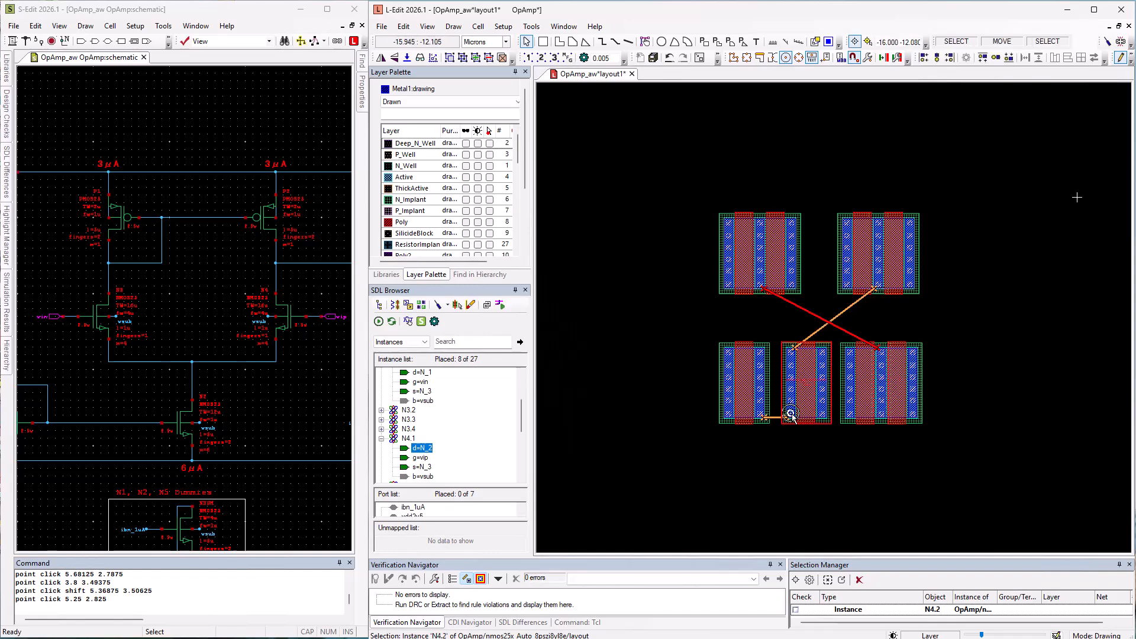
{"action": "left_click_drag", "start_coordinate": [769, 418], "coordinate": [760, 414]}
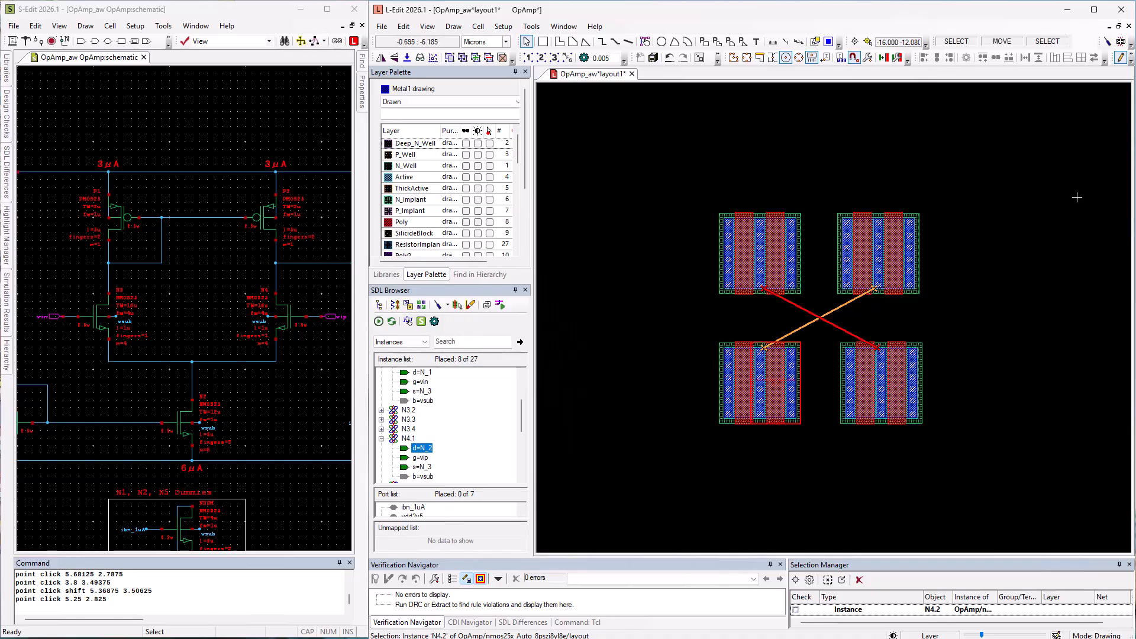
- Clear the drain flylines and show the connected flylines for the N_3 source of N4.1
{"action": "left_click", "coordinate": [470, 304]}
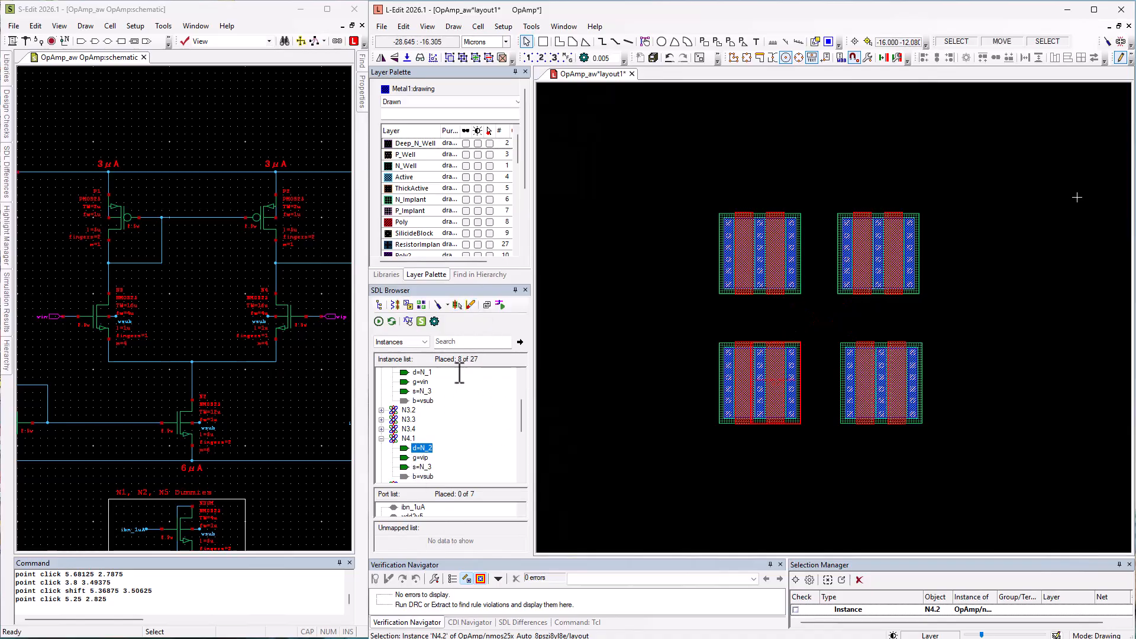
{"action": "right_click", "coordinate": [424, 467]}
{"action": "left_click", "coordinate": [491, 502]}
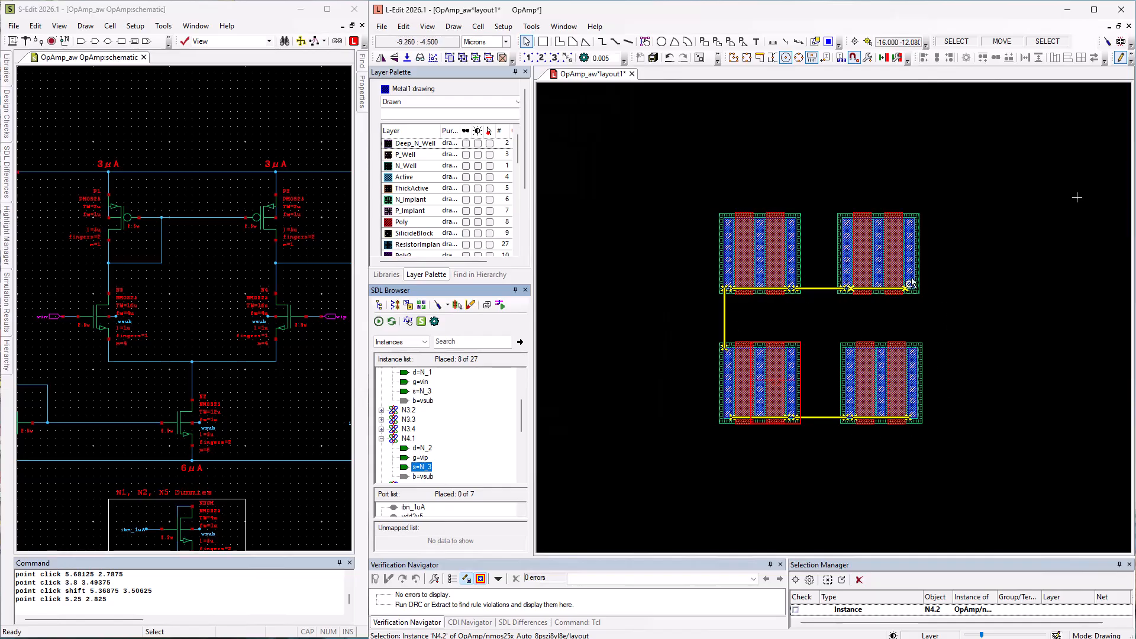
- Abut the N4.3/N4.4 pair to the N3.1/N3.2 pair and the N3.3/N3.4 pair to the N4.1/N4.2 pair at their N_3 sources
{"action": "left_click", "coordinate": [848, 287], "text": "shift"}
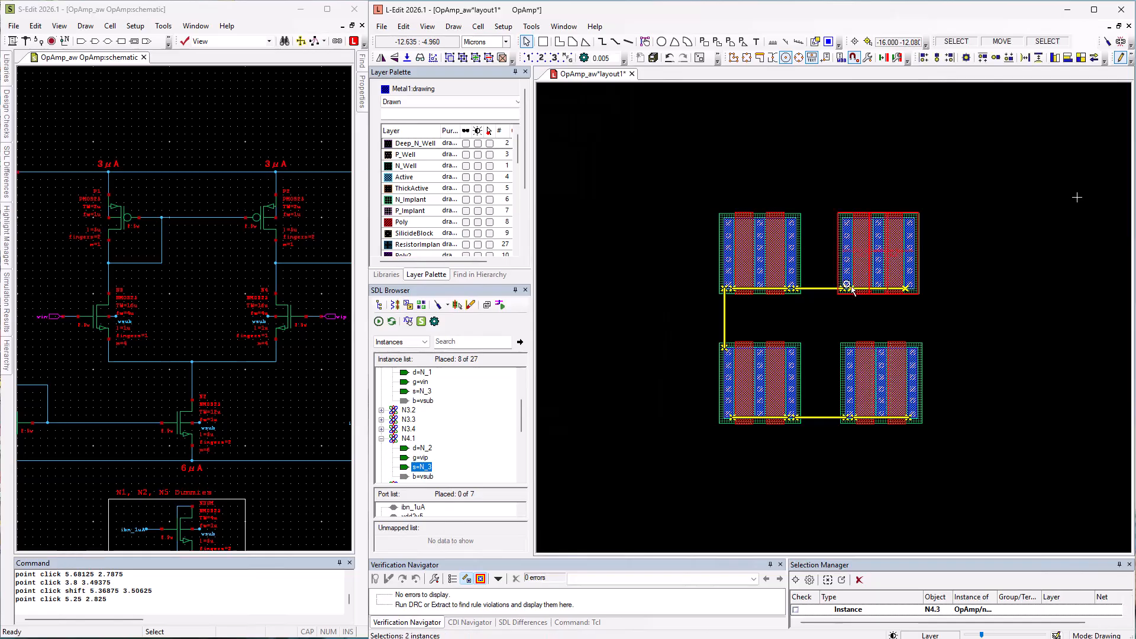
{"action": "left_click_drag", "start_coordinate": [850, 288], "coordinate": [792, 287]}
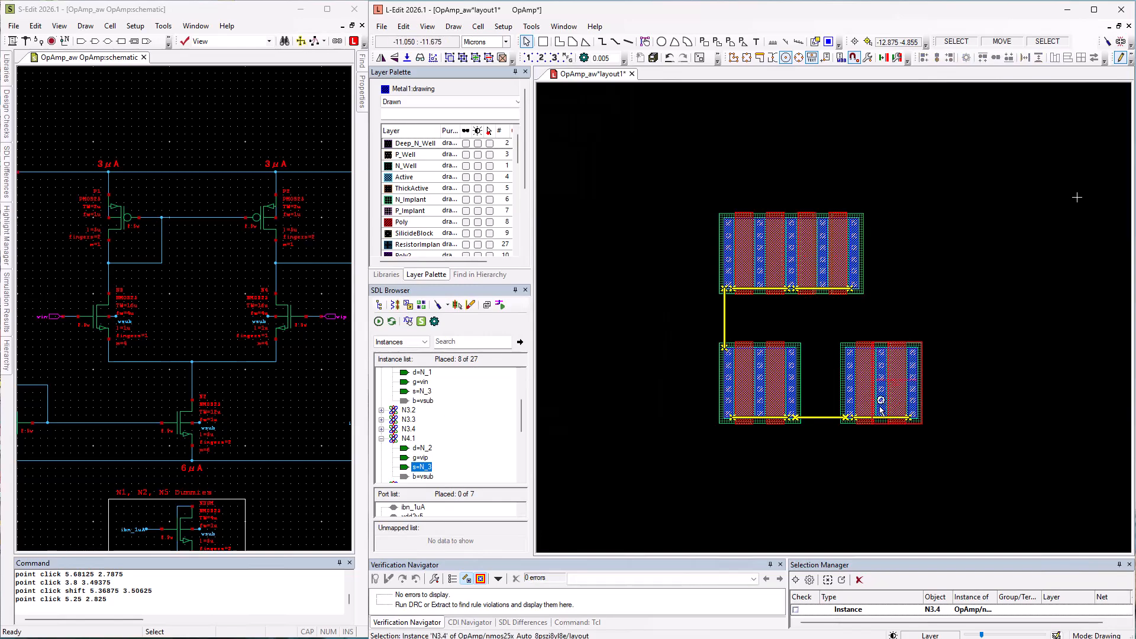
{"action": "left_click", "coordinate": [851, 415]}
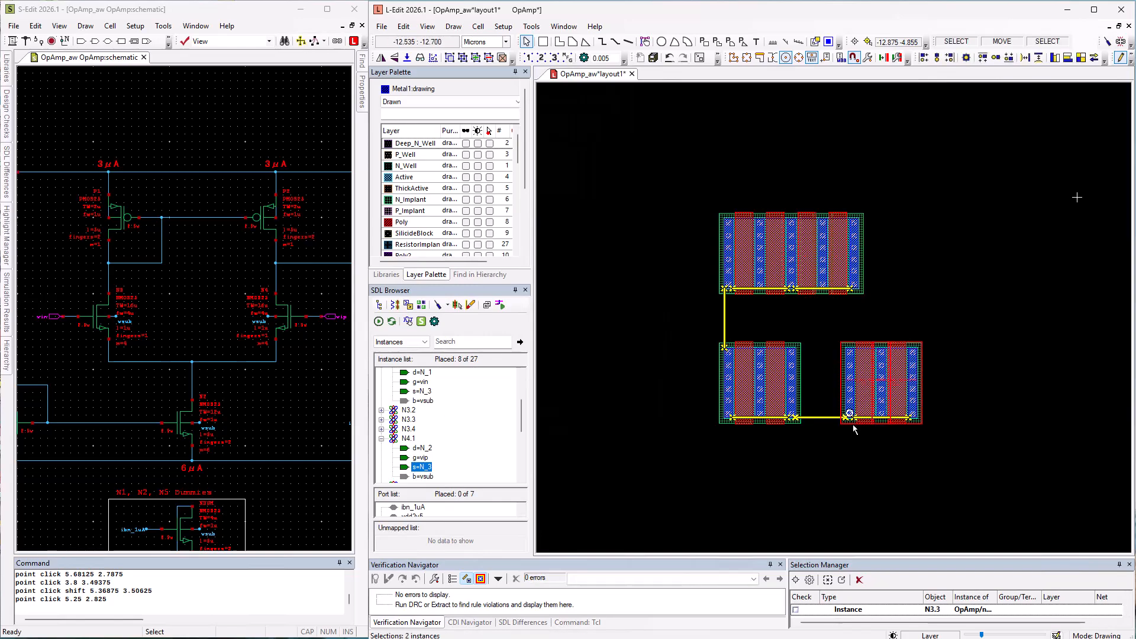
{"action": "left_click_drag", "start_coordinate": [851, 415], "coordinate": [792, 416]}
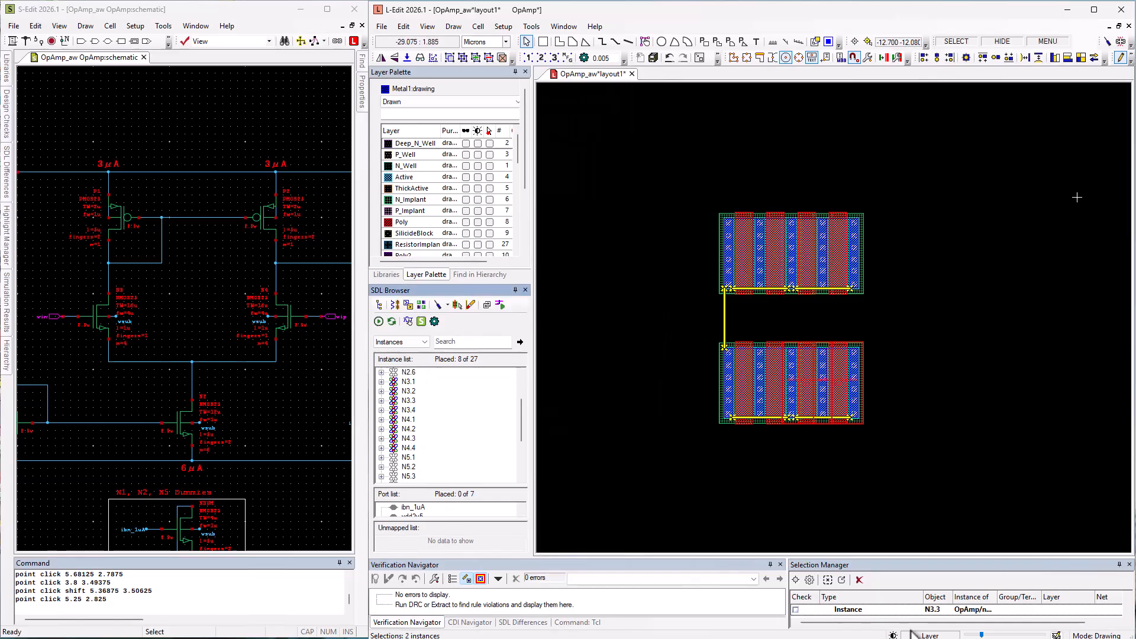
- Show the connected flylines for all instances from N3.1 through N4.4
{"action": "left_click", "coordinate": [408, 382]}
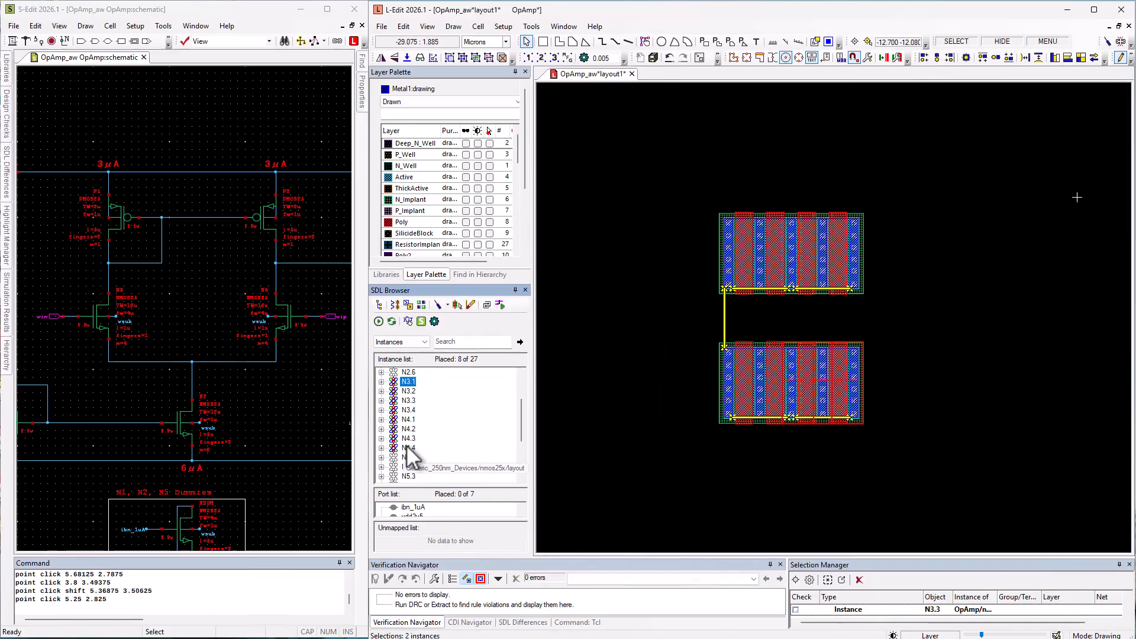
{"action": "left_click", "coordinate": [407, 447], "text": "shift"}
{"action": "right_click", "coordinate": [407, 448]}
{"action": "left_click", "coordinate": [492, 482]}
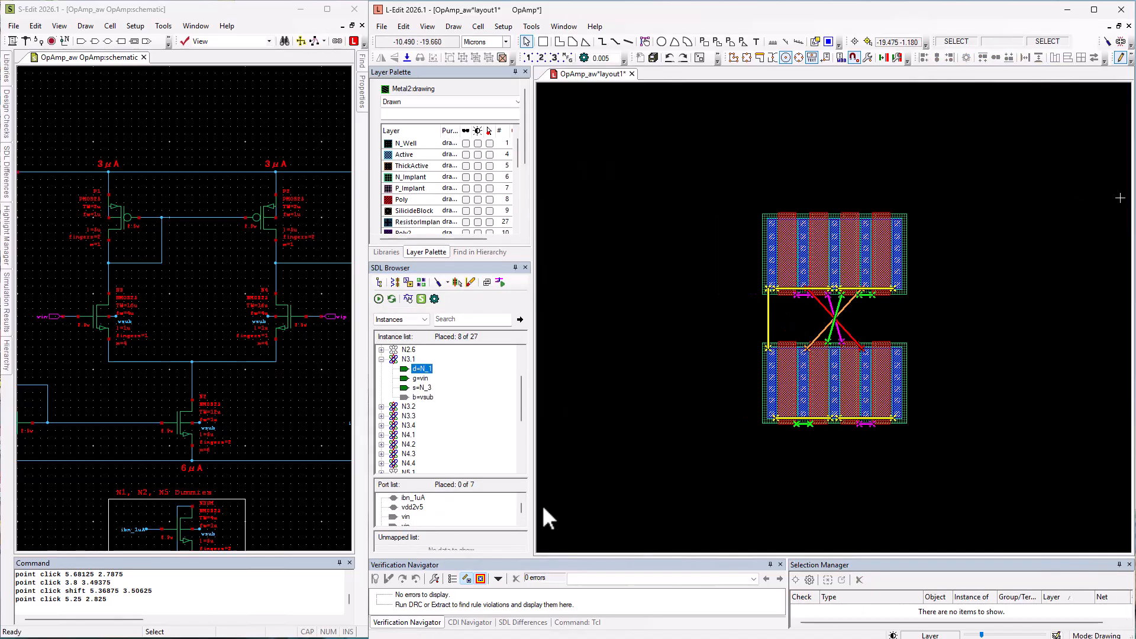
- Open the net commands for the N_1 drain terminal of N3.1
{"action": "right_click", "coordinate": [428, 371]}
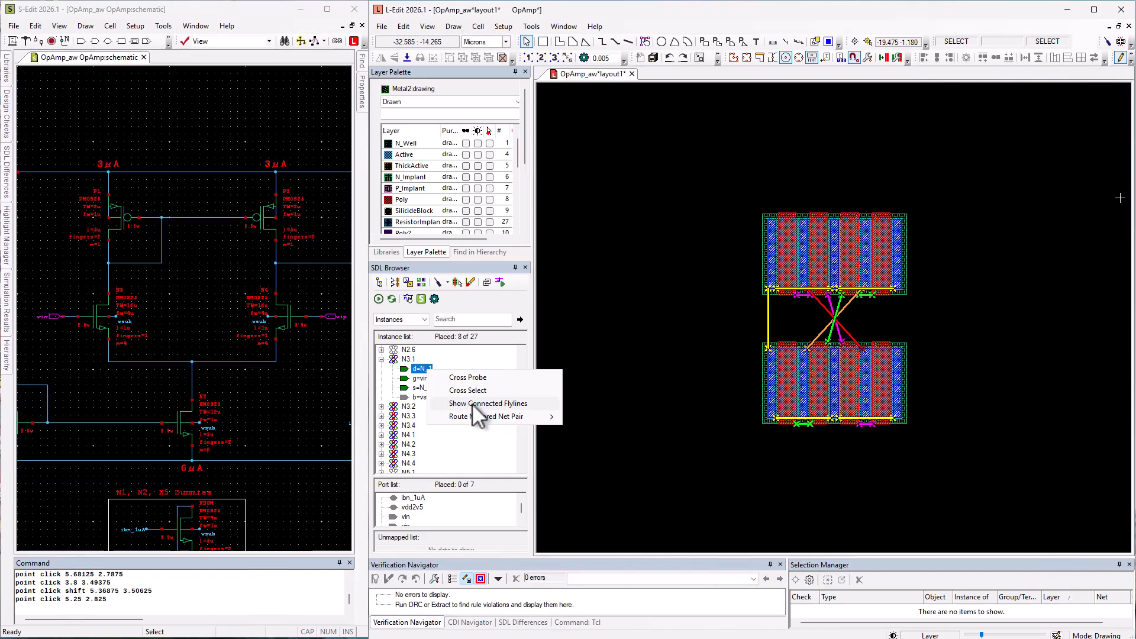